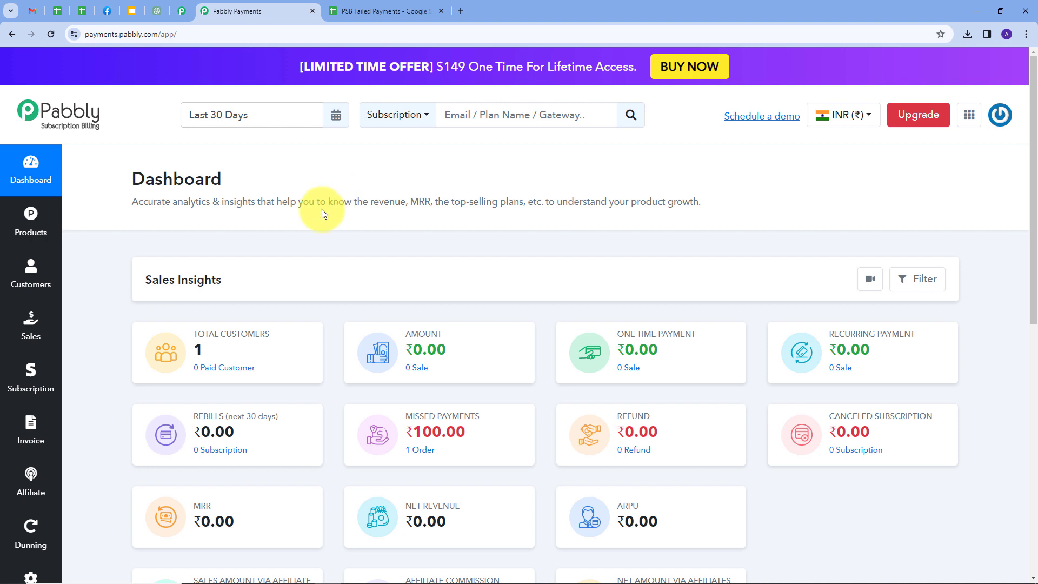
Step: Check the PSB Failed Payments sheet's header row, then open a new blank browser tab
click(361, 14)
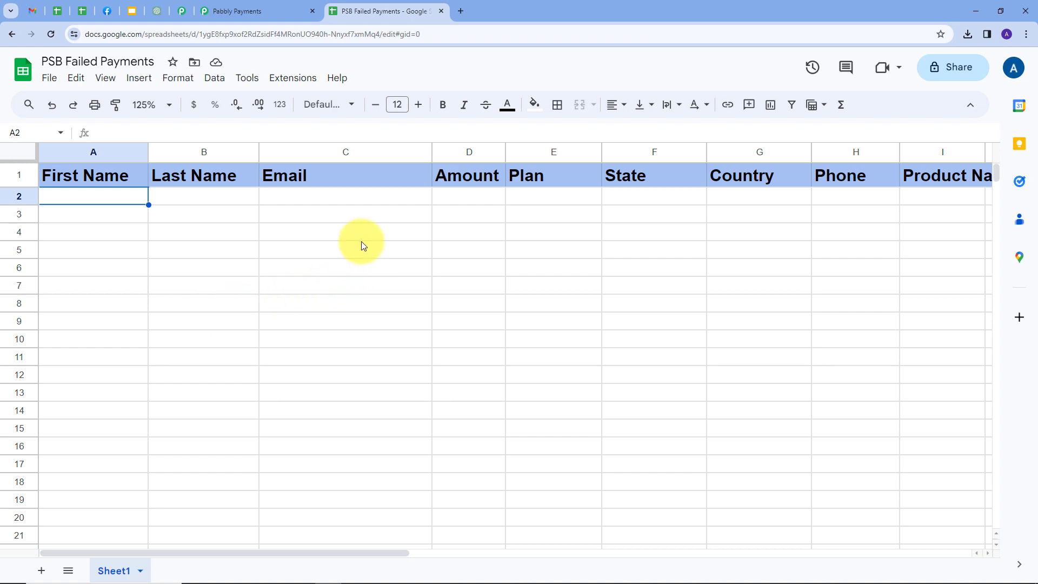
click(266, 9)
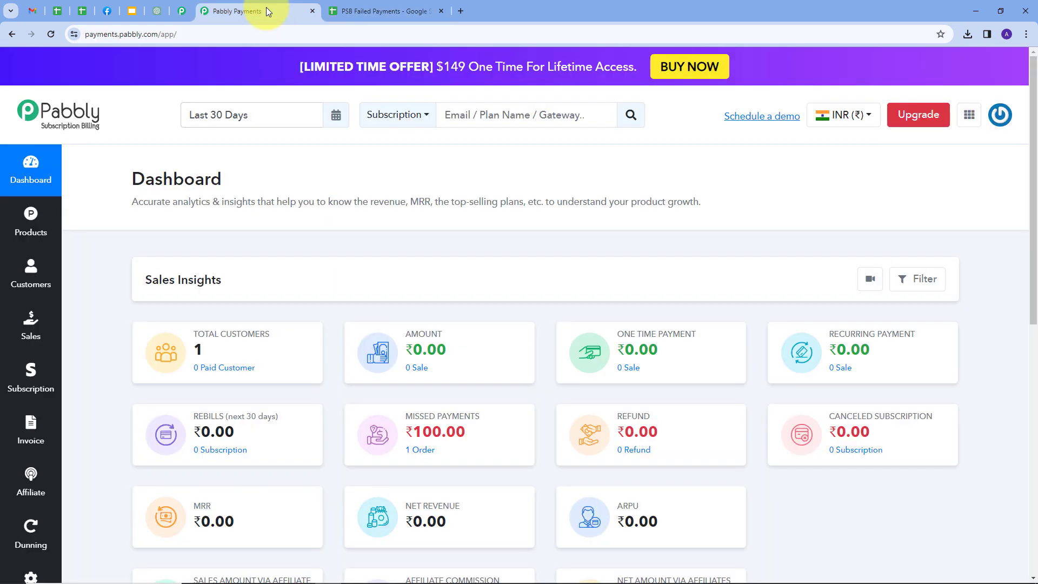
click(358, 19)
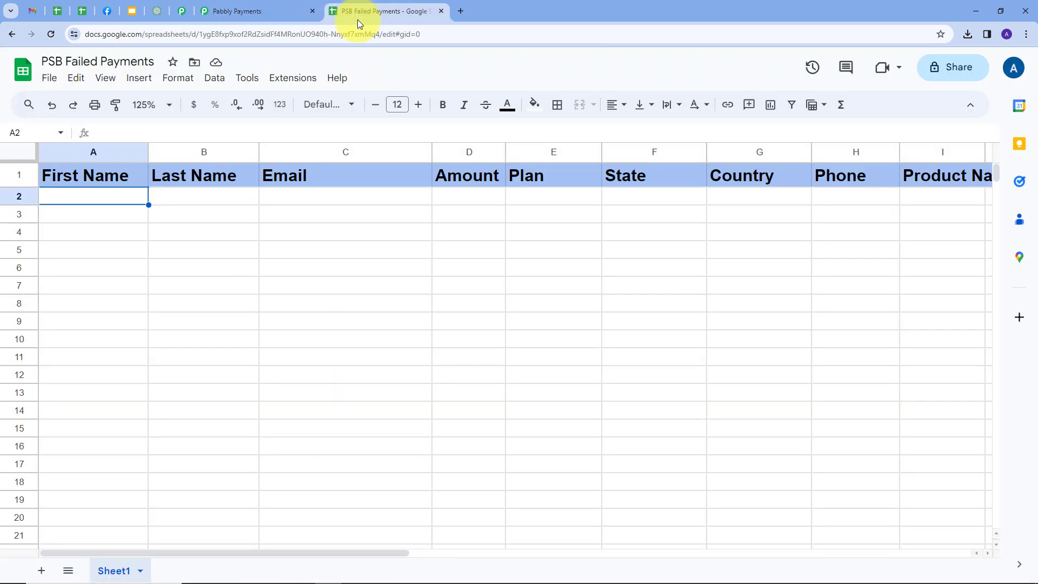
click(461, 14)
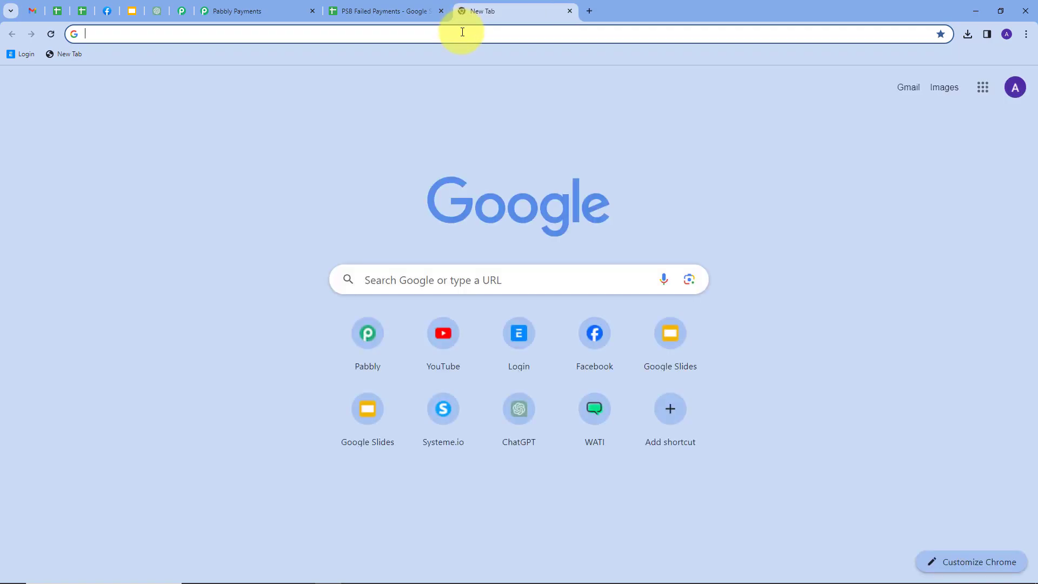
Step: Go to pabbly.com, sign in, and launch Pabbly Connect from the apps list
text(pabbly)
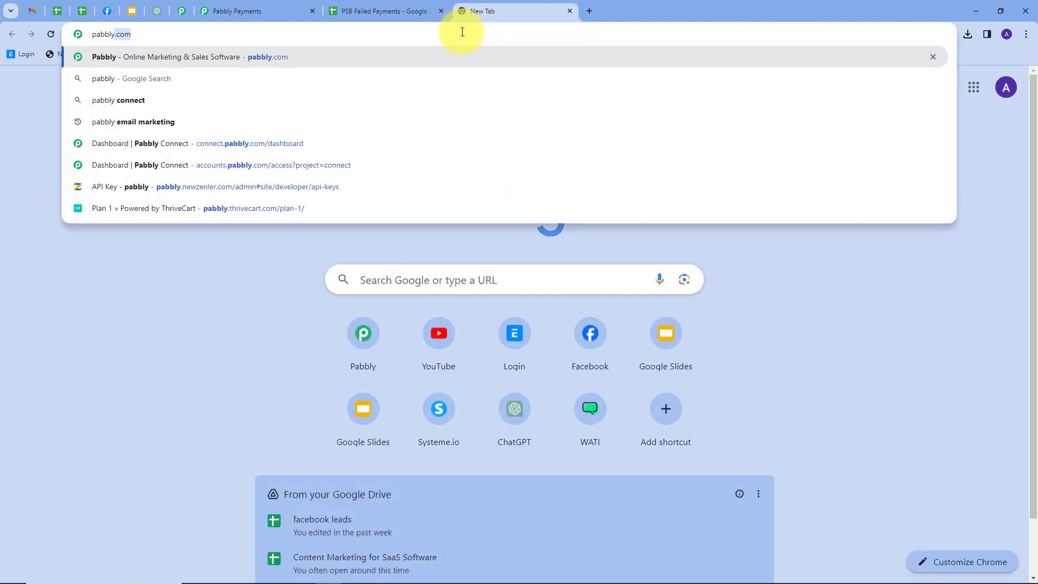
text(.com)
key(Return)
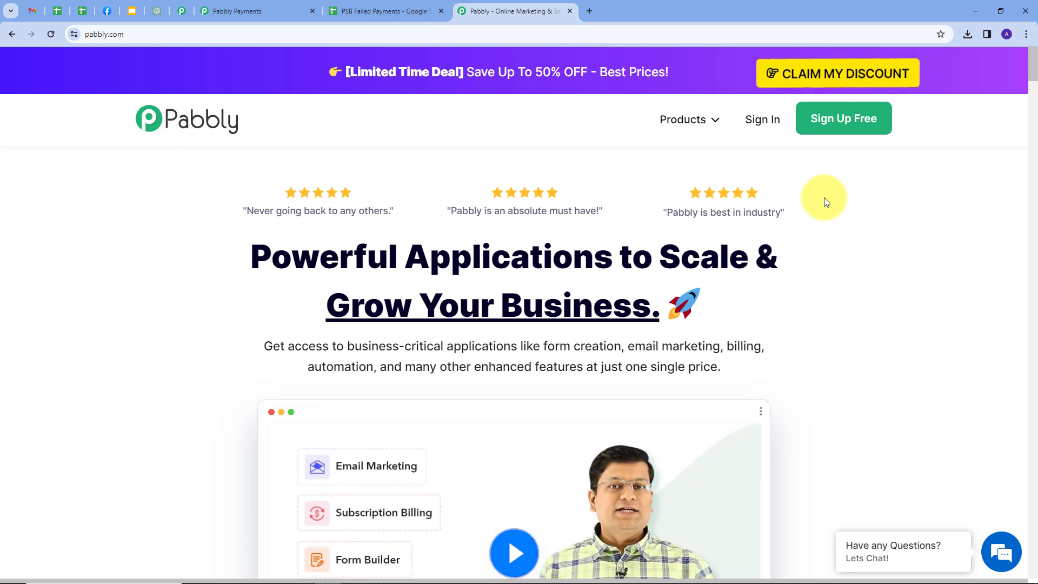
click(763, 126)
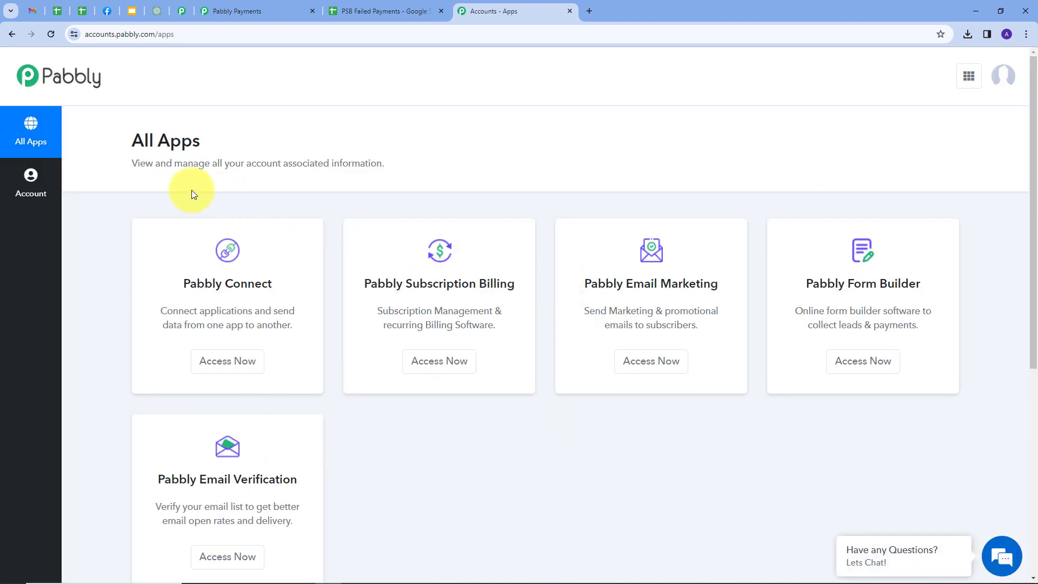
scroll(549, 232, down, 1)
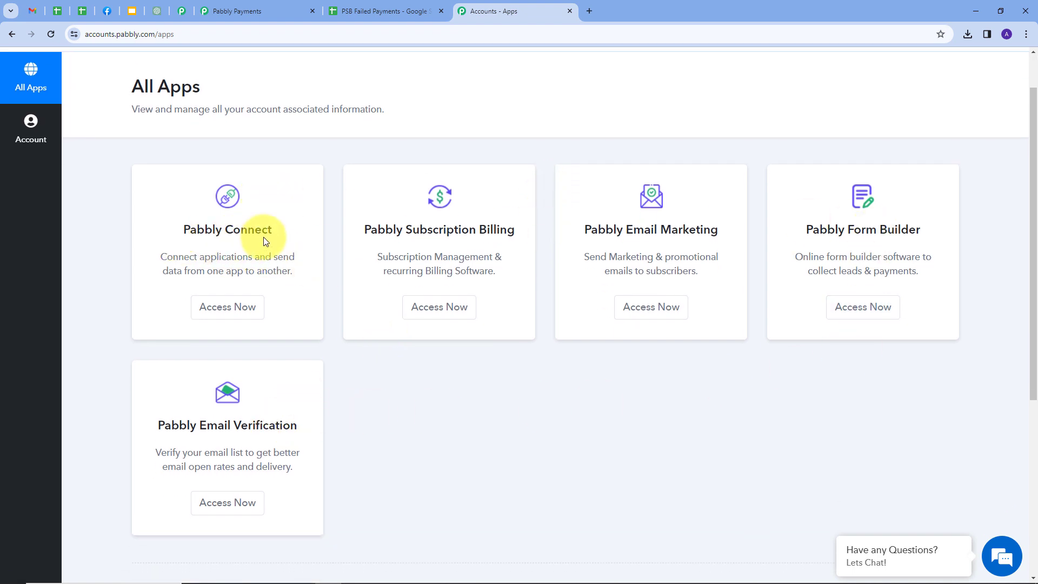
click(231, 309)
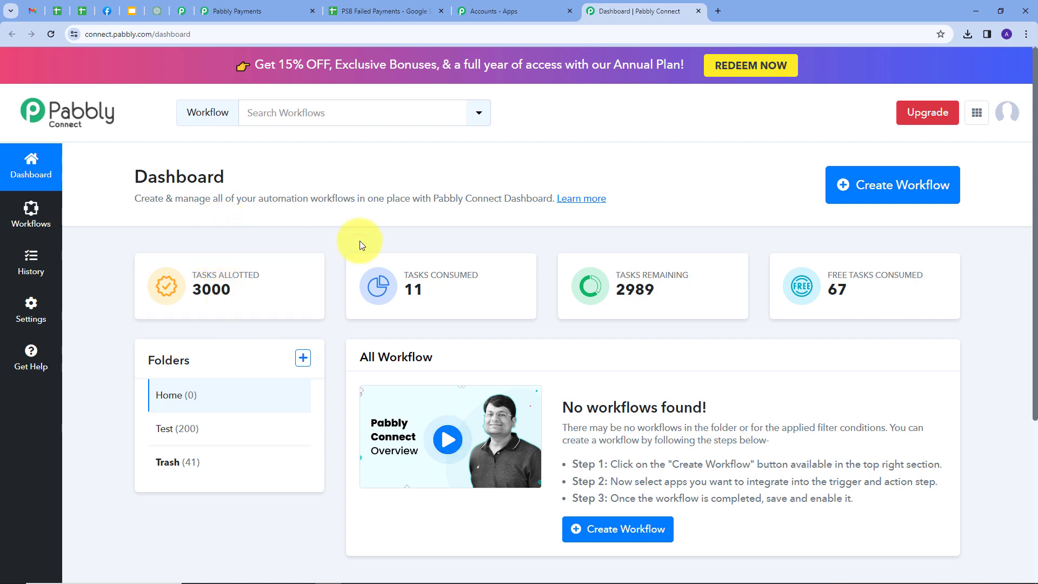
Step: Start a new workflow from the Pabbly Connect dashboard
scroll(490, 270, down, 2)
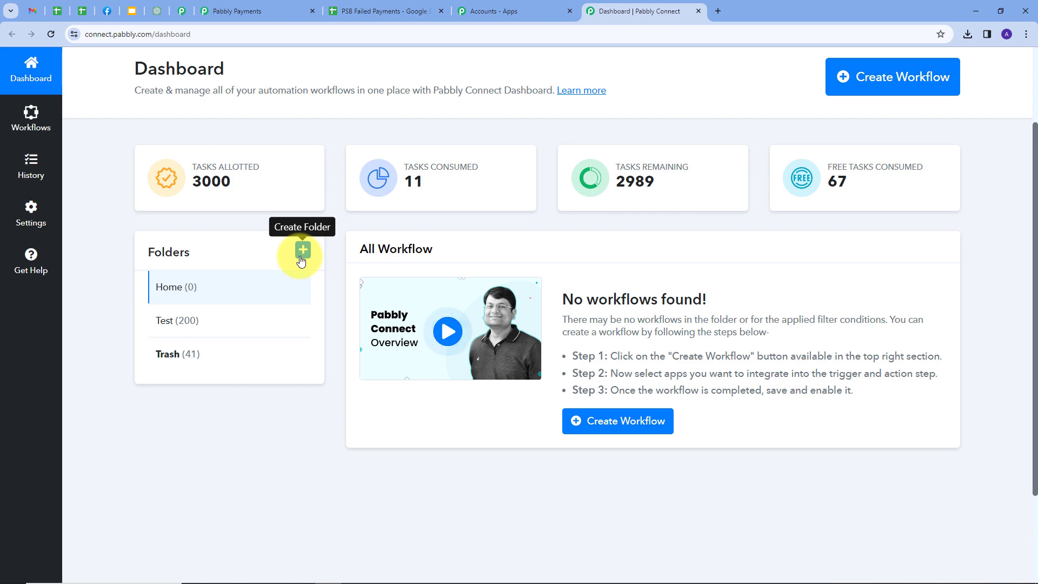
scroll(301, 261, up, 2)
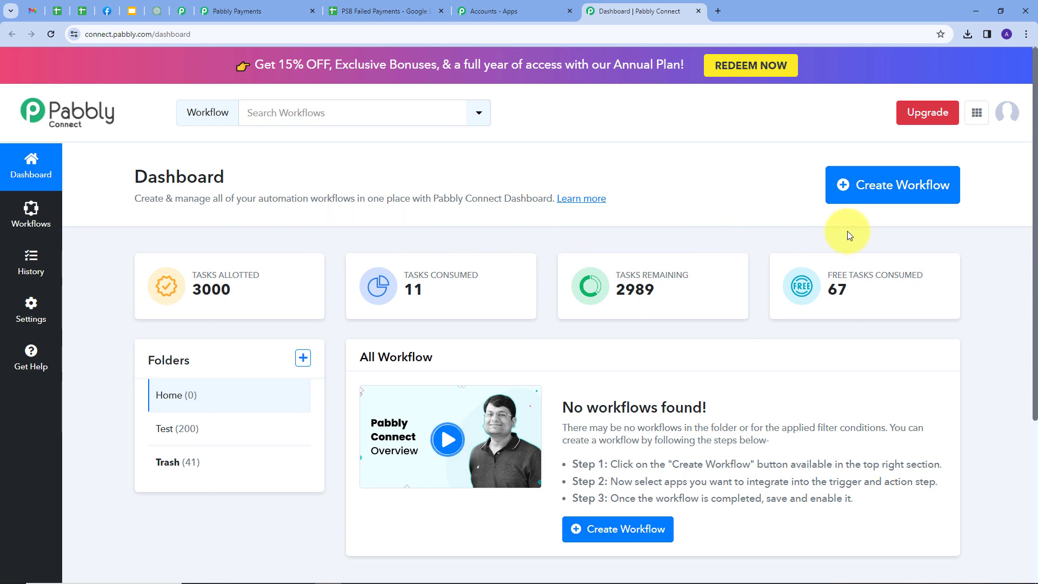
click(873, 187)
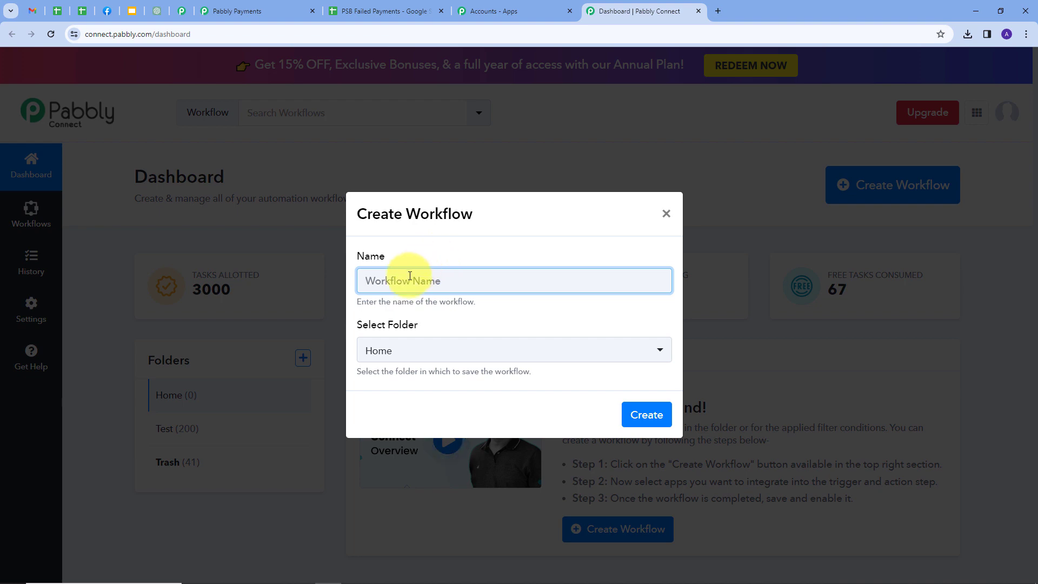
Step: Create the workflow 'Add Pabbly Subsciption Billing Failed Payment Details in Google…' in the Home folder
text(Add Pabbly Subsciption Billing Failed Payment Details in Google)
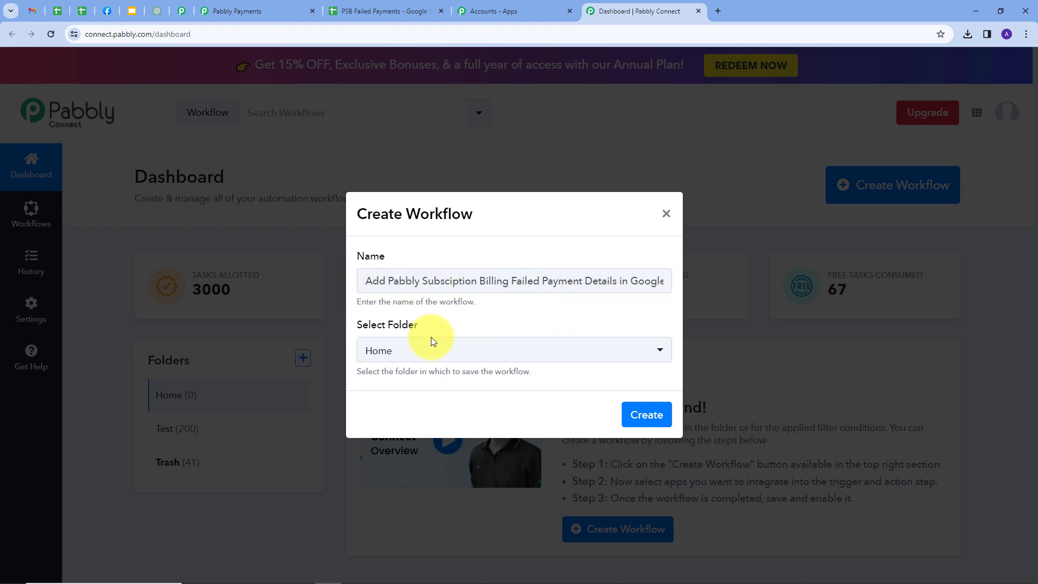
click(408, 348)
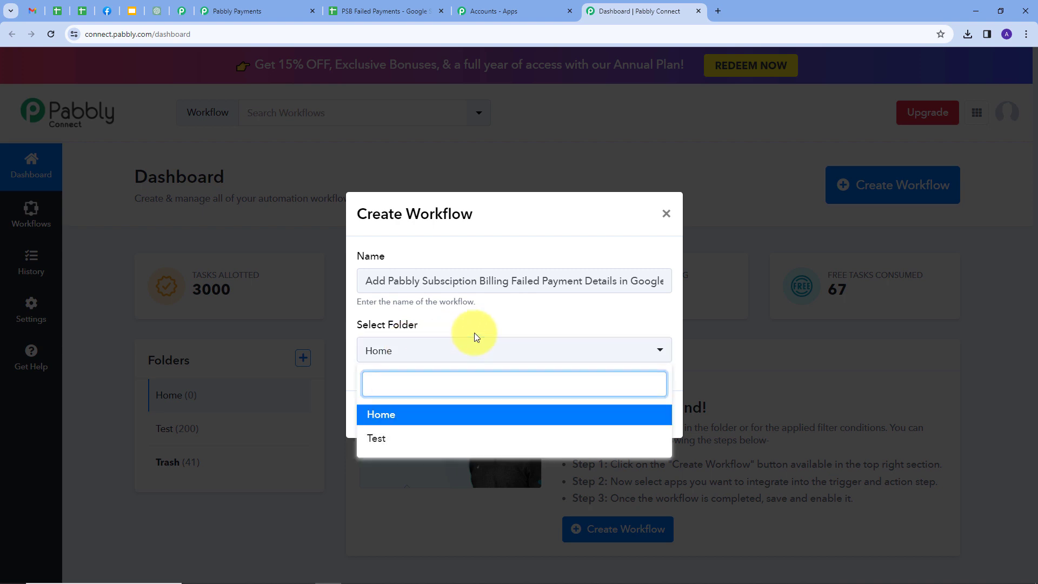
click(378, 414)
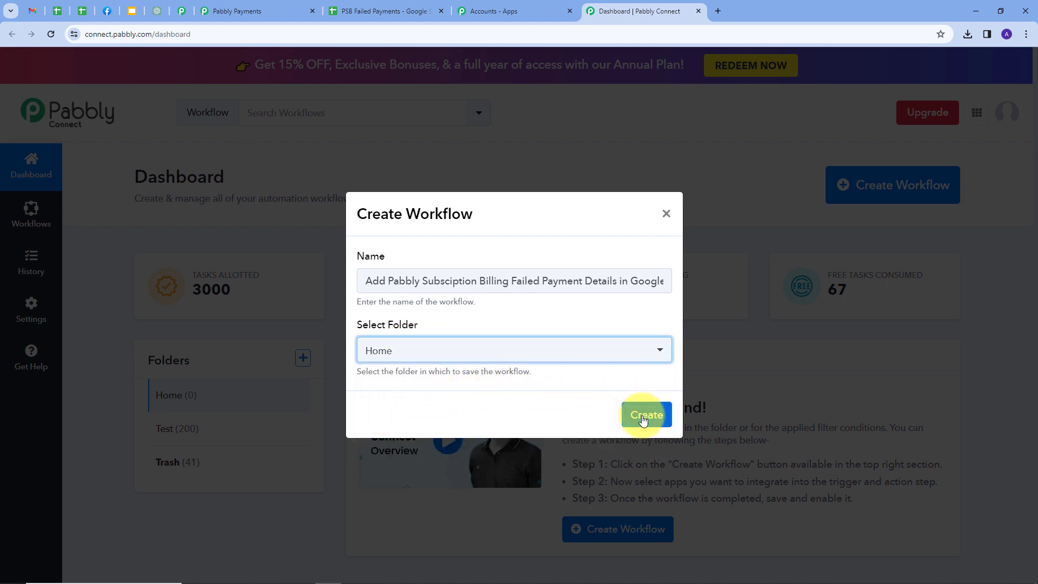
click(643, 417)
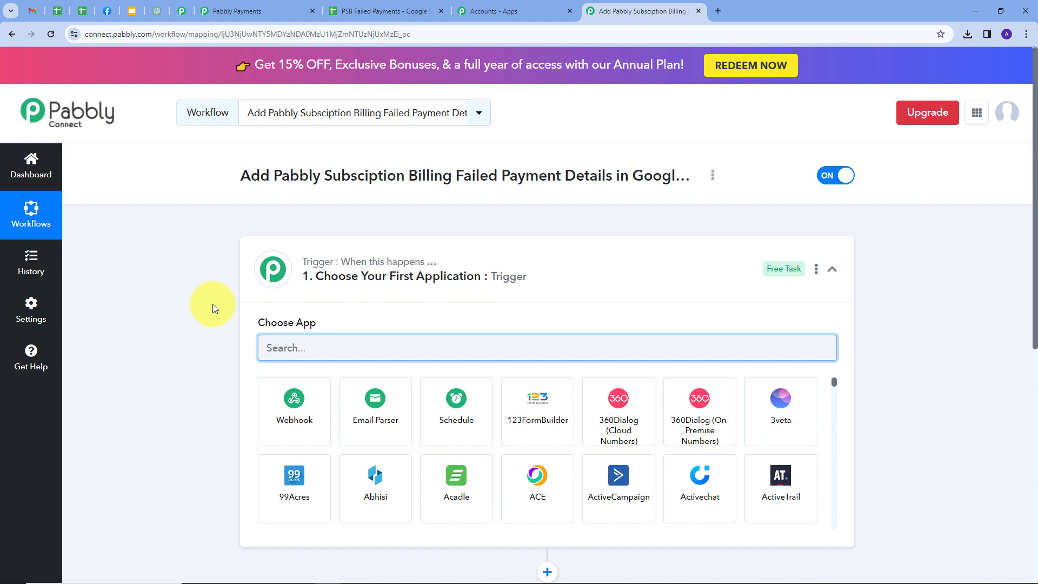
Step: Search 'Pabb' and select Pabbly Subscription Billing as the trigger app
scroll(188, 277, down, 1)
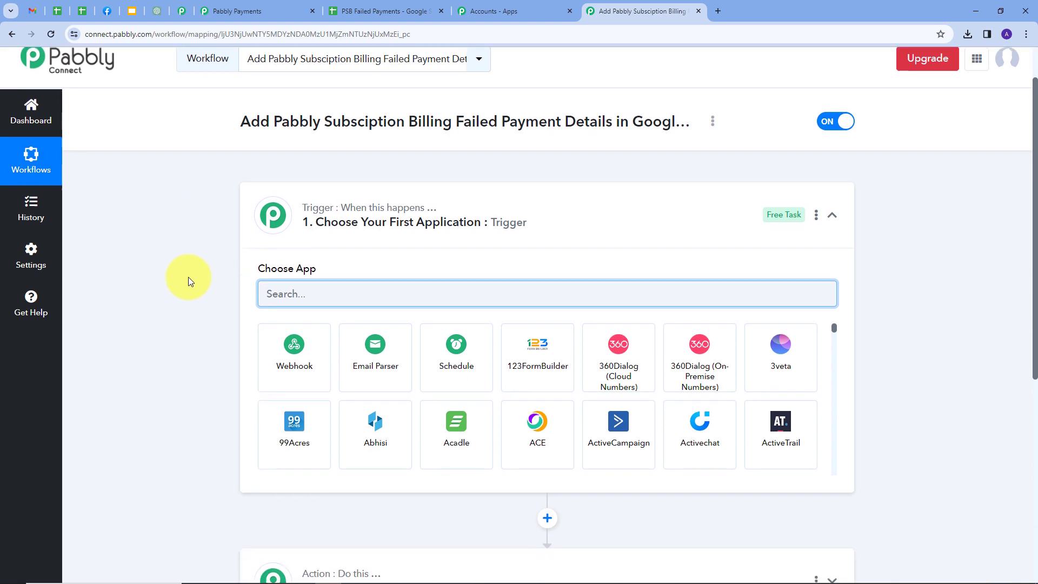
scroll(188, 277, down, 2)
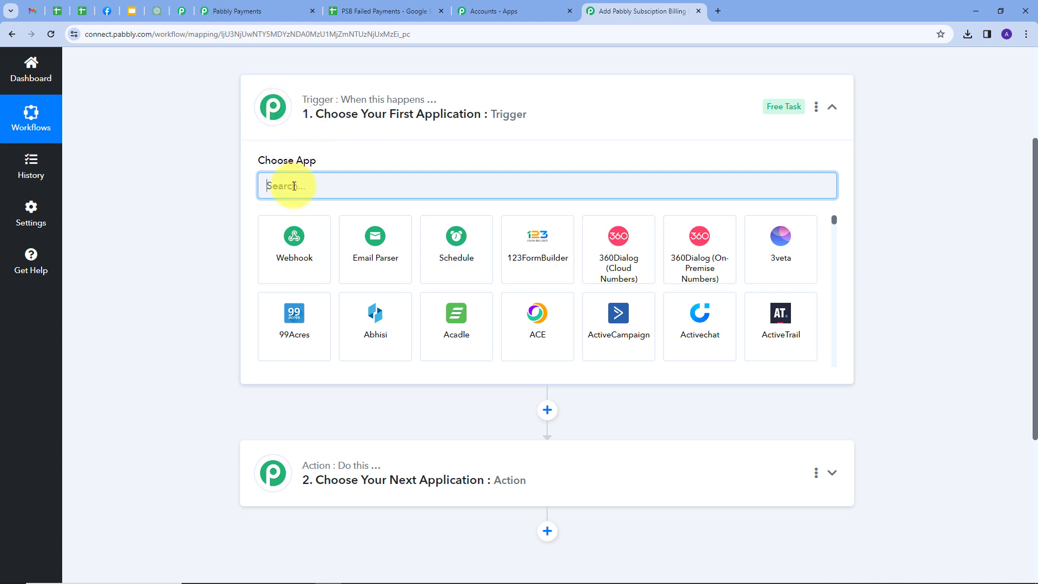
text(Pabb)
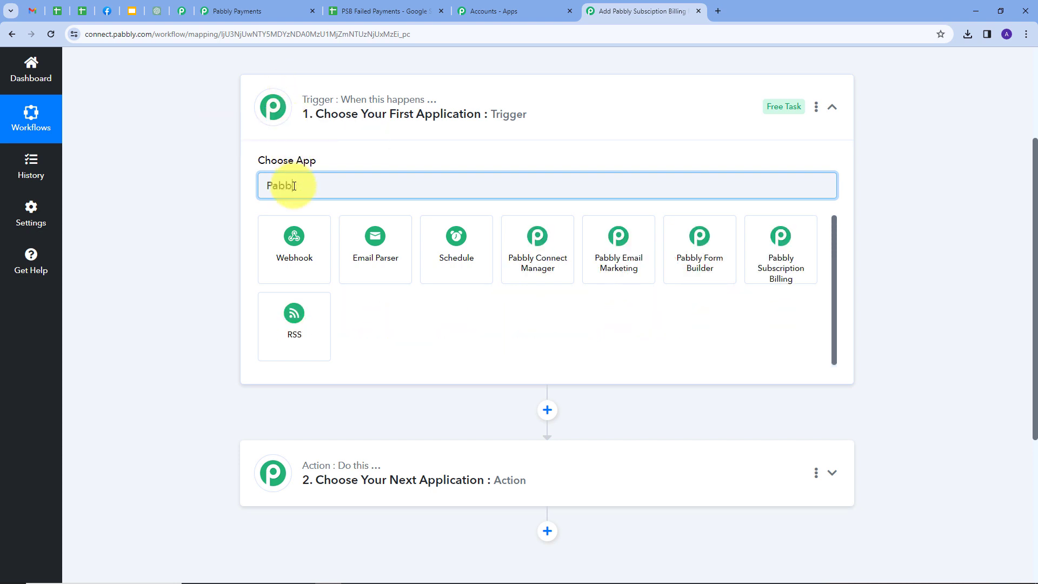
click(778, 257)
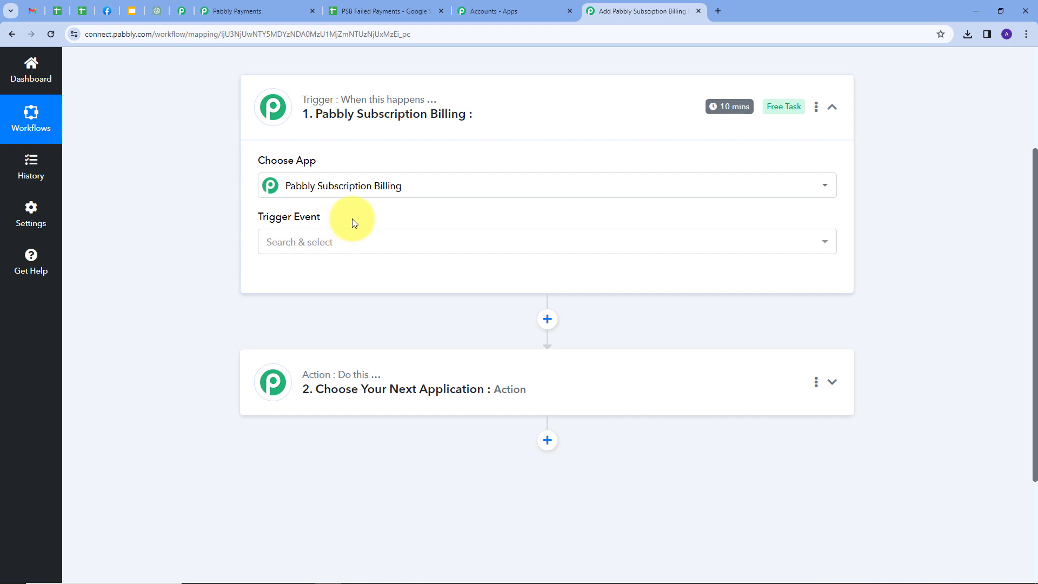
Step: Set the trigger event to Payment Failure and copy its webhook URL
click(445, 244)
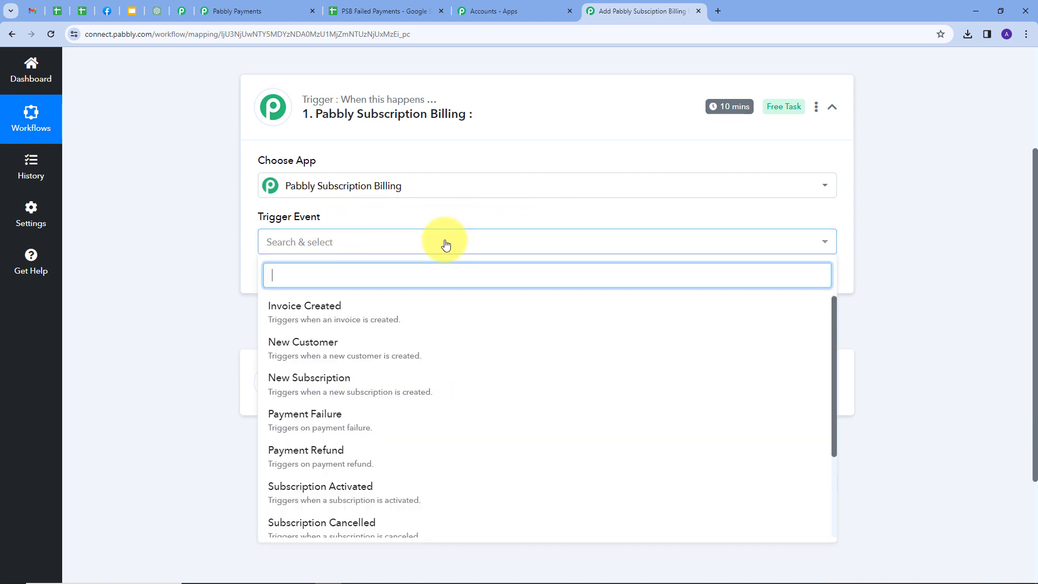
click(307, 416)
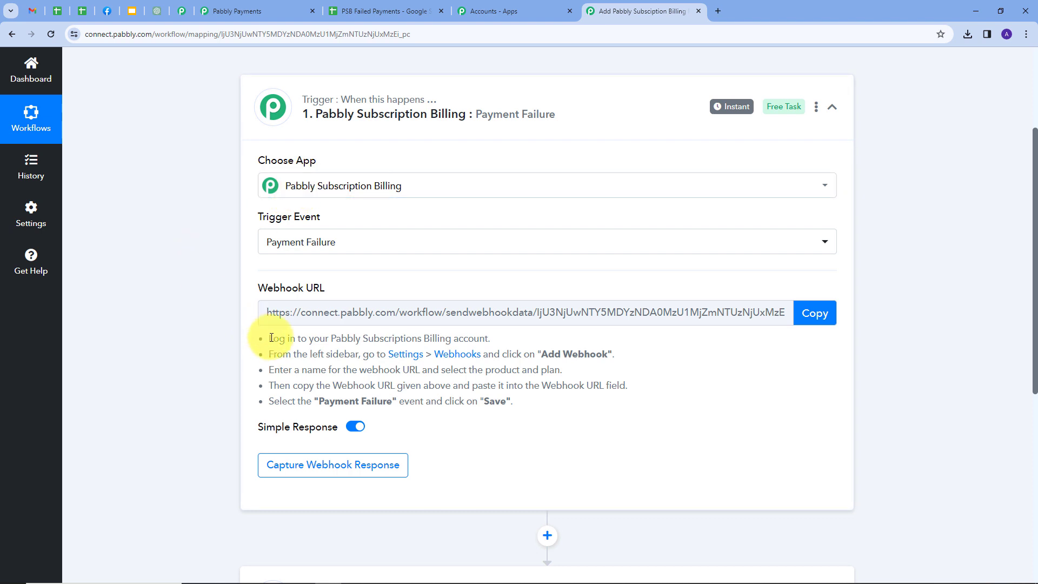
drag(271, 338, 523, 413)
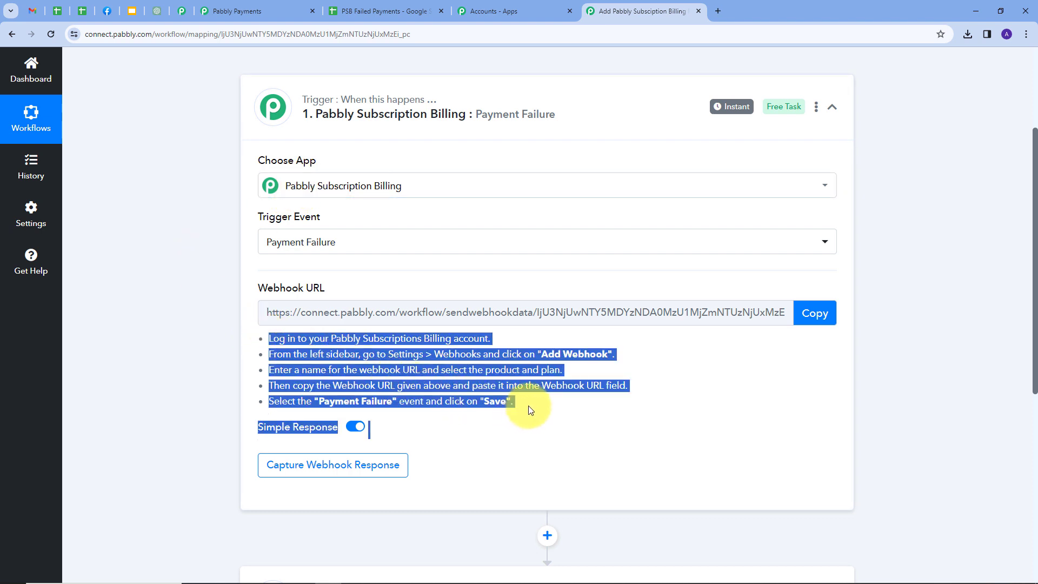
click(817, 312)
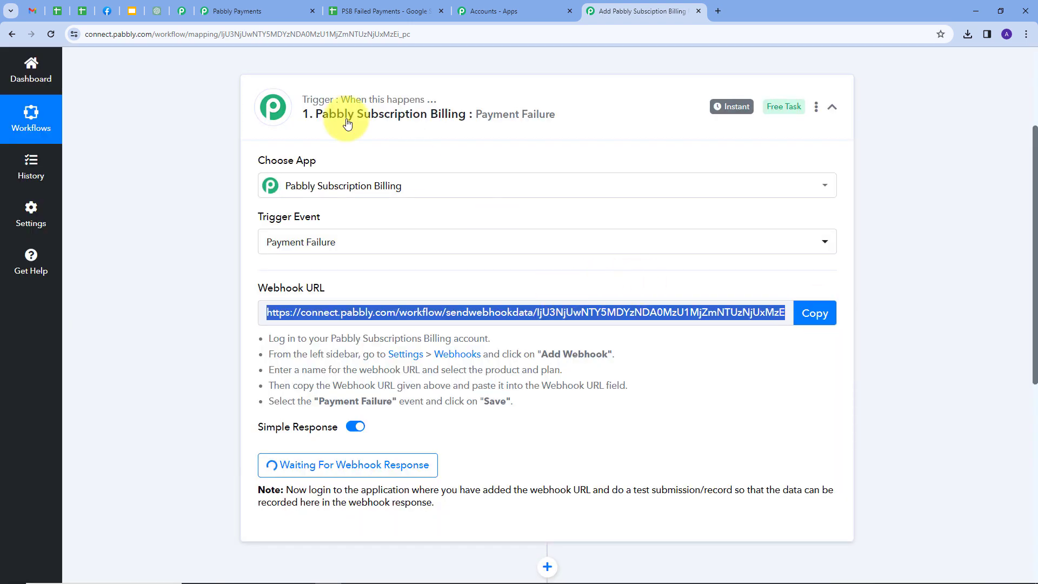
click(254, 12)
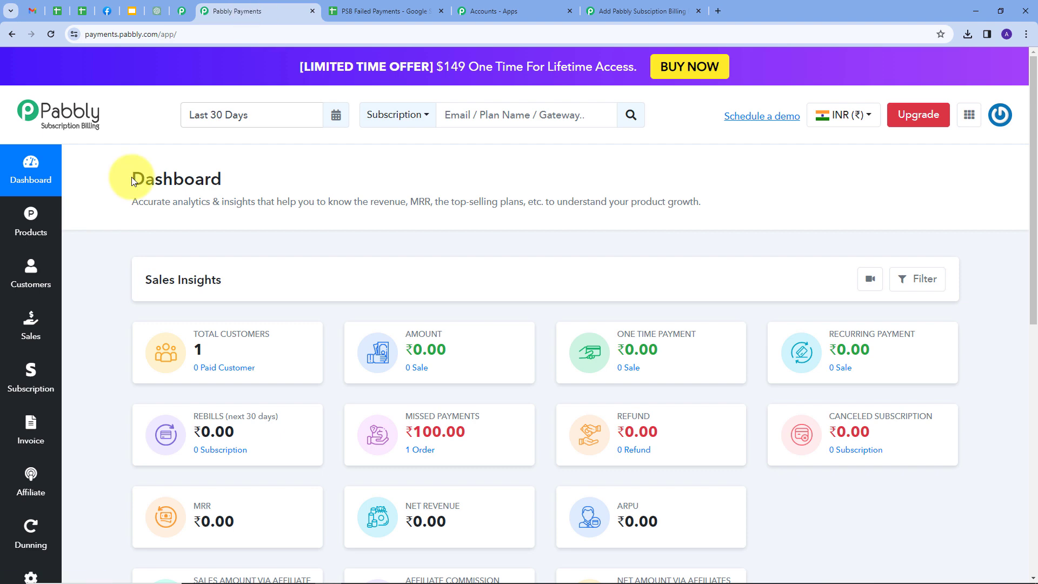
Step: Open the Webhook page from Subscription Billing's Settings
scroll(49, 217, down, 2)
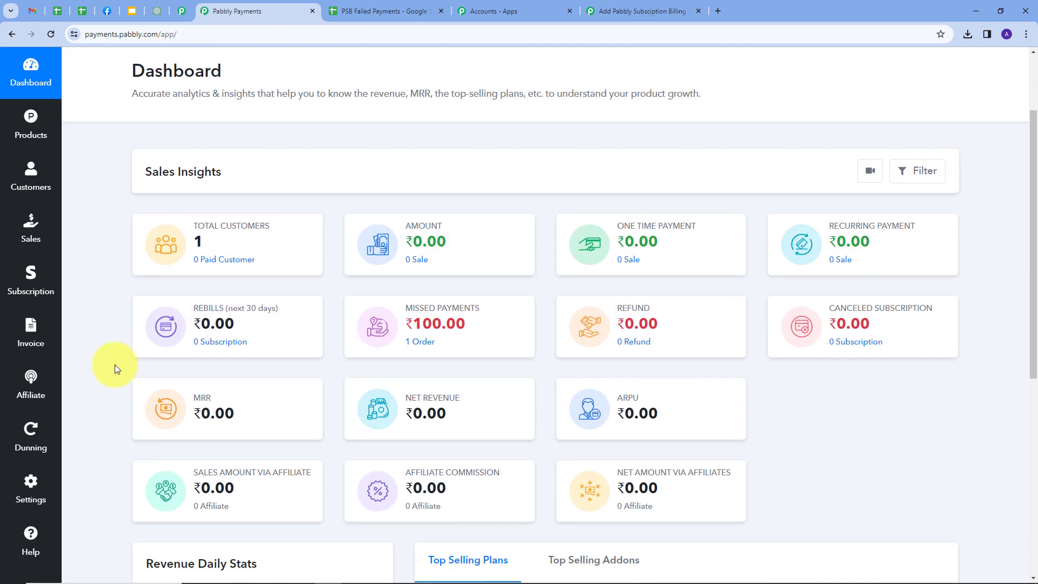
click(25, 492)
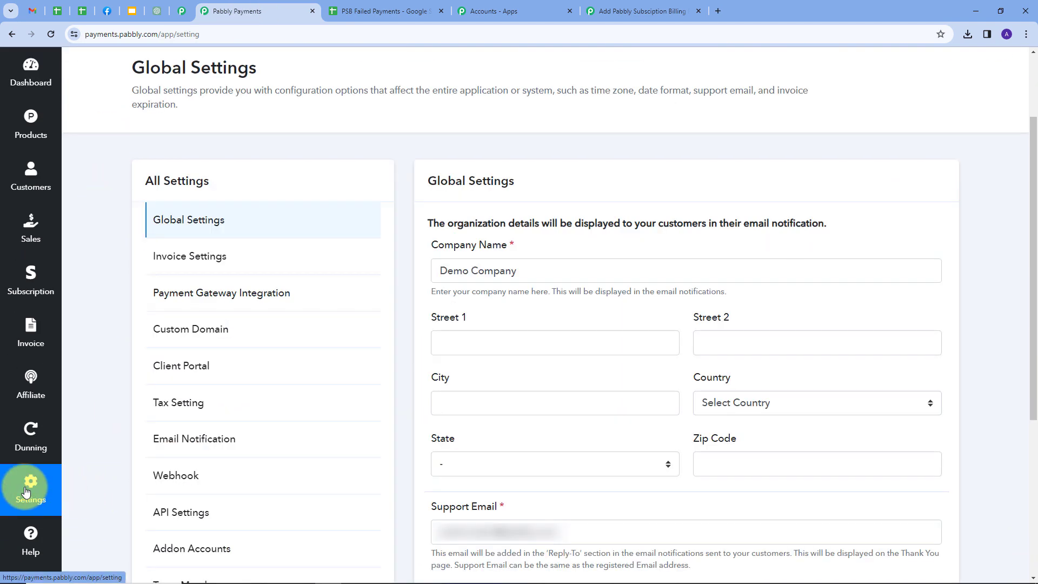
scroll(322, 270, down, 3)
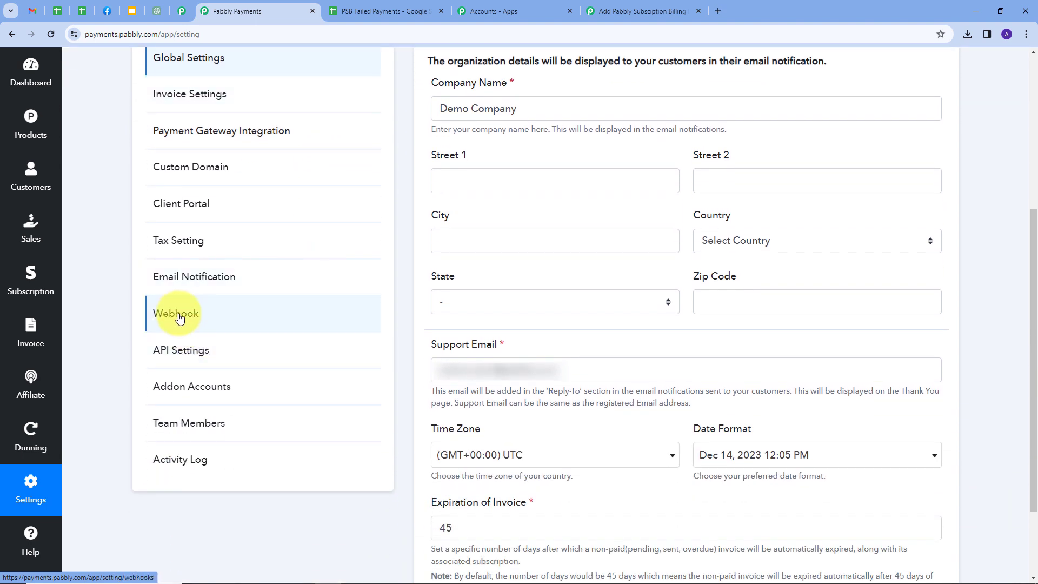
click(180, 319)
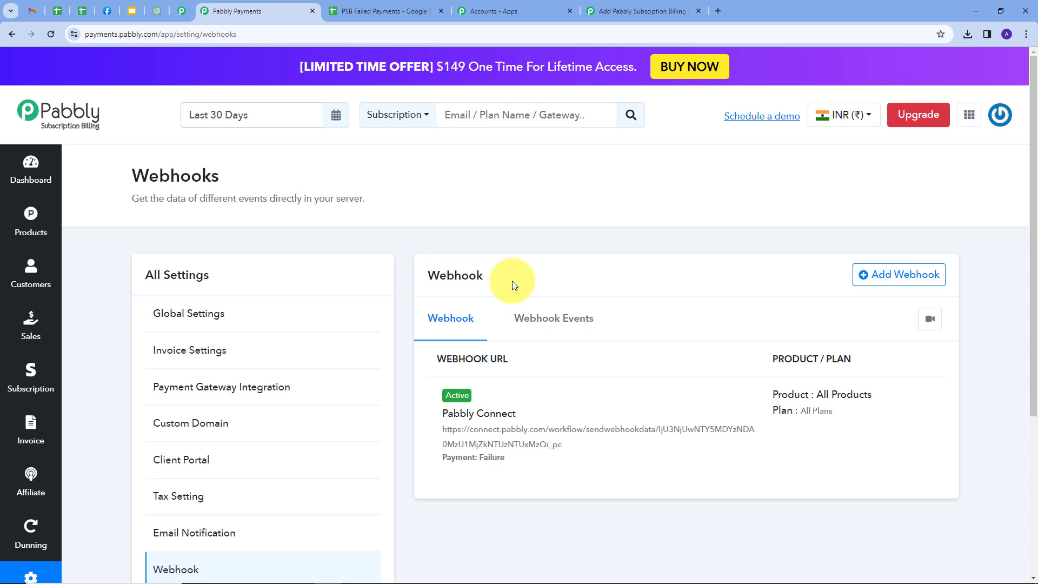
Step: Start a new webhook named 'Testing' covering All Products and All Plan
click(881, 280)
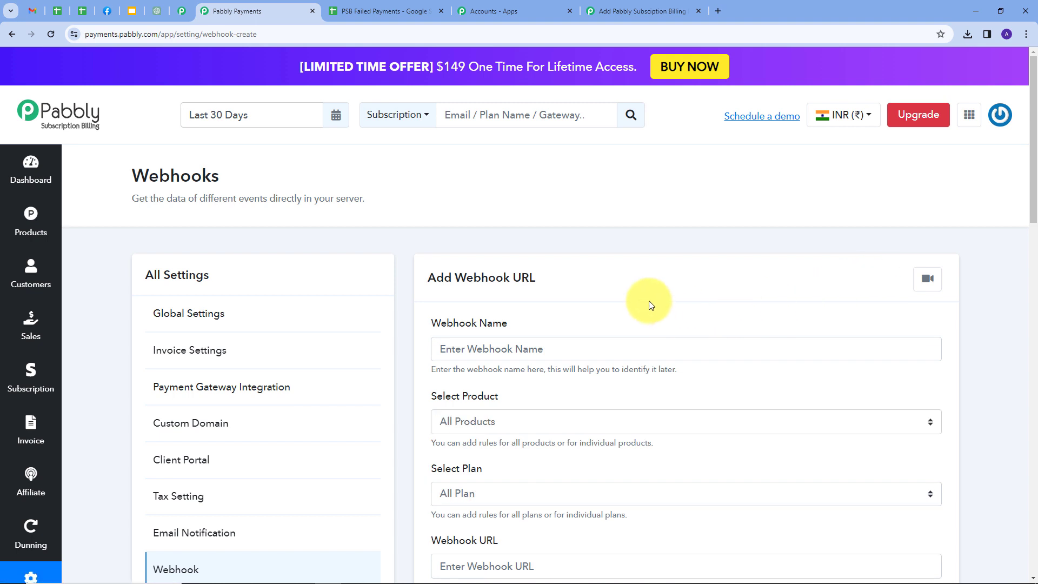
scroll(601, 271, down, 1)
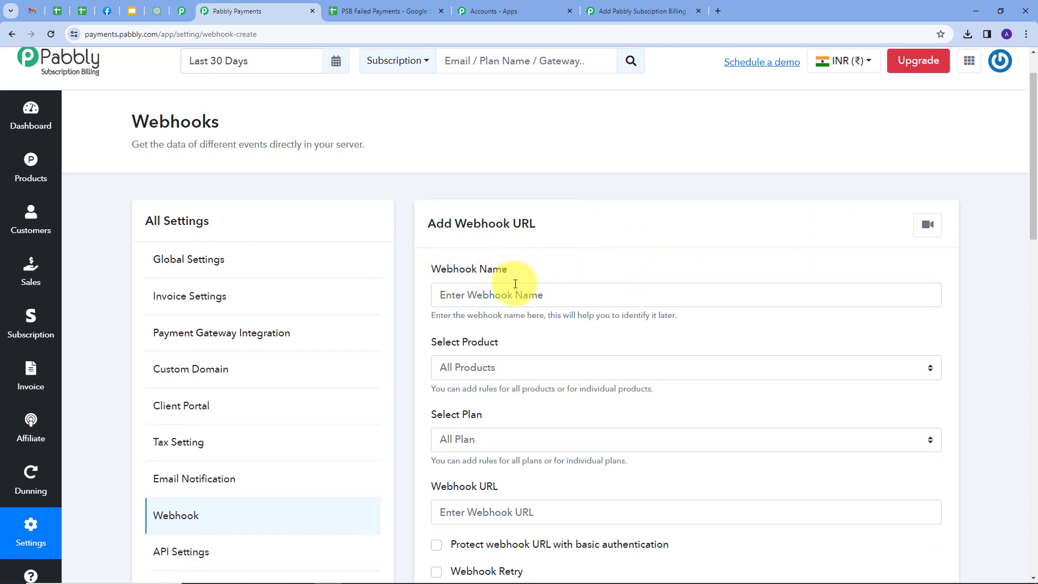
click(509, 292)
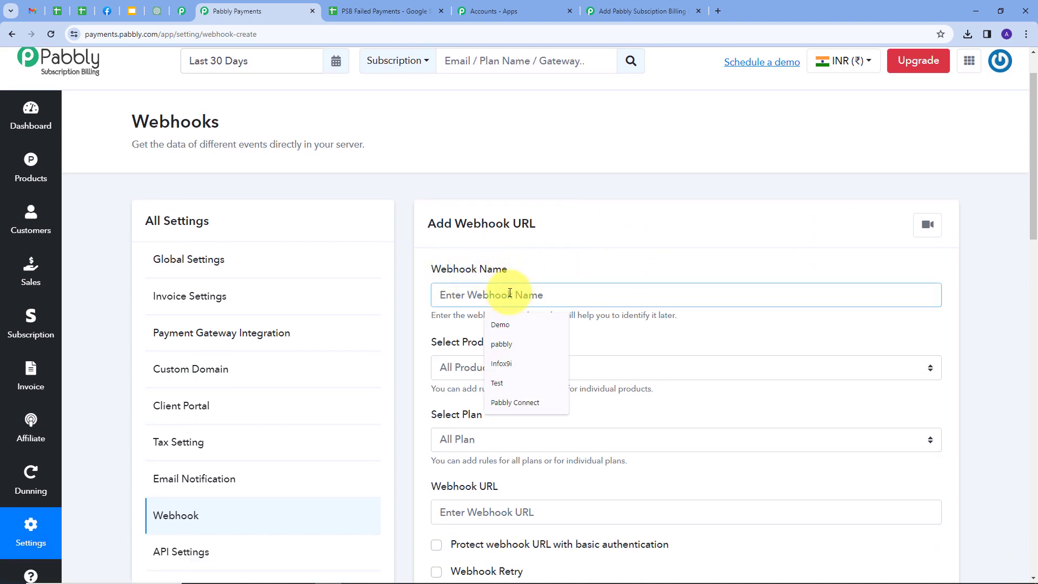
text(Testing)
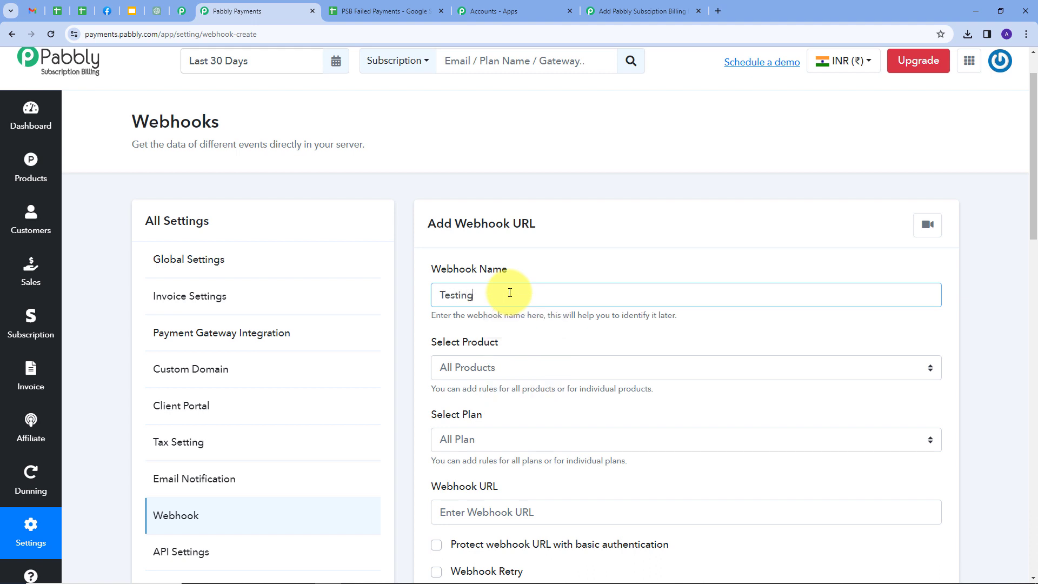
scroll(455, 312, down, 1)
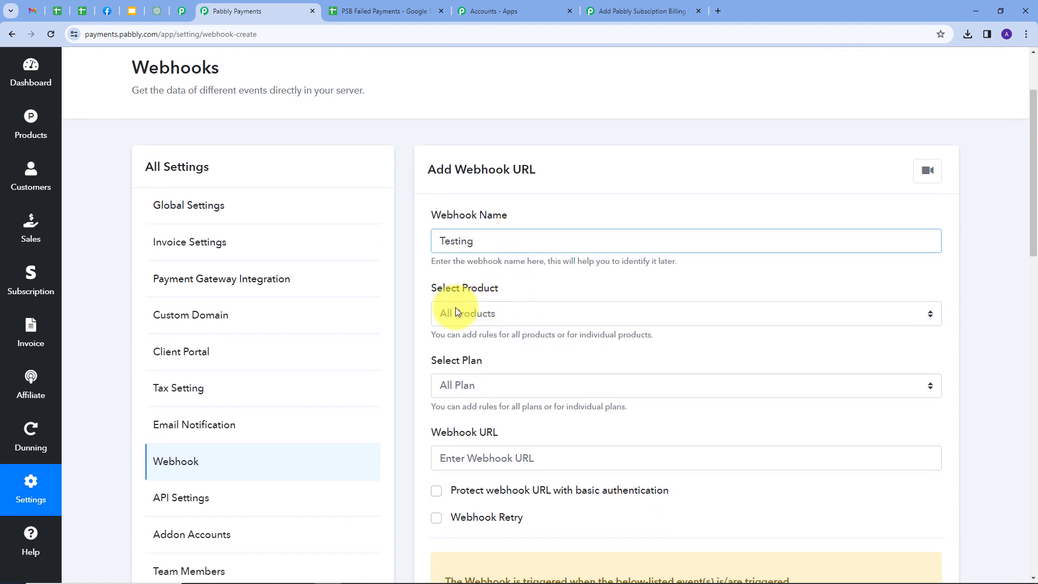
click(509, 298)
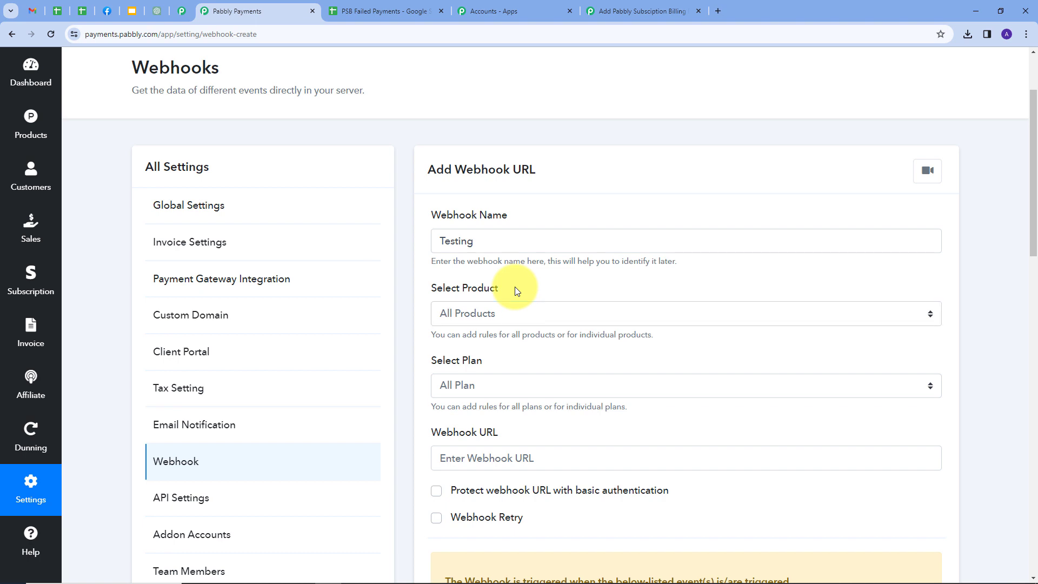
click(559, 313)
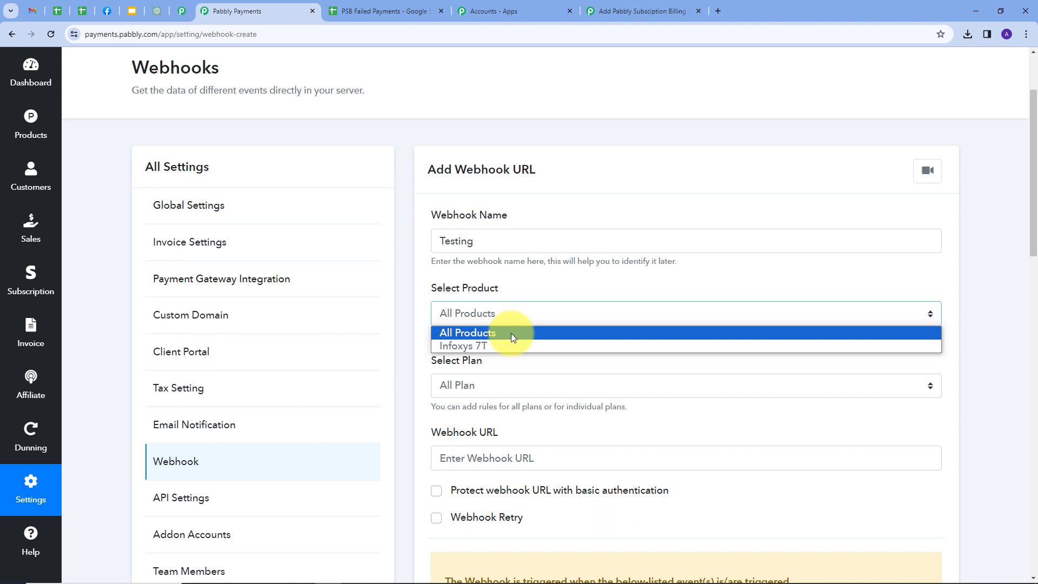
click(471, 332)
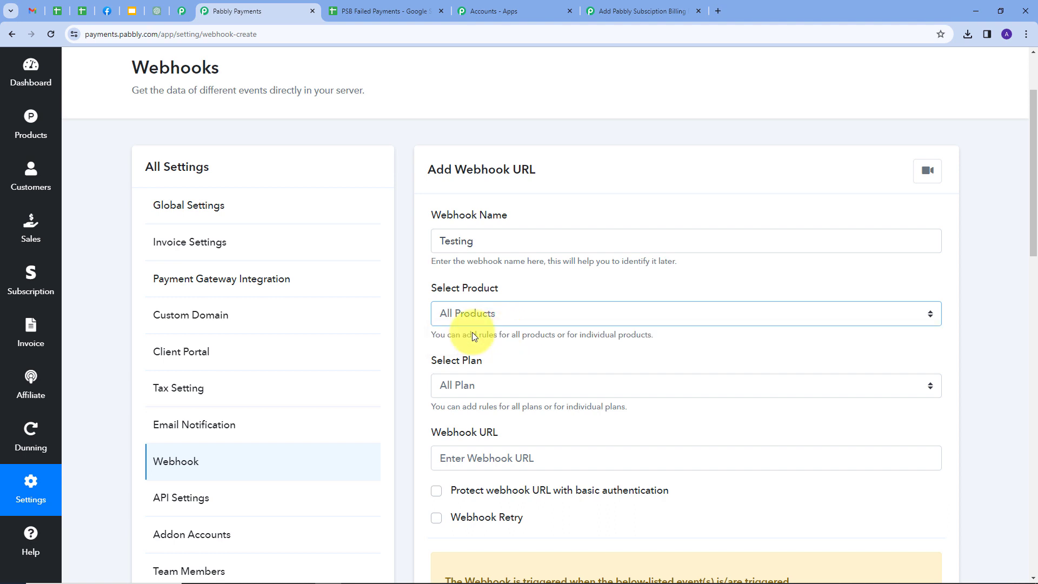
scroll(461, 311, down, 1)
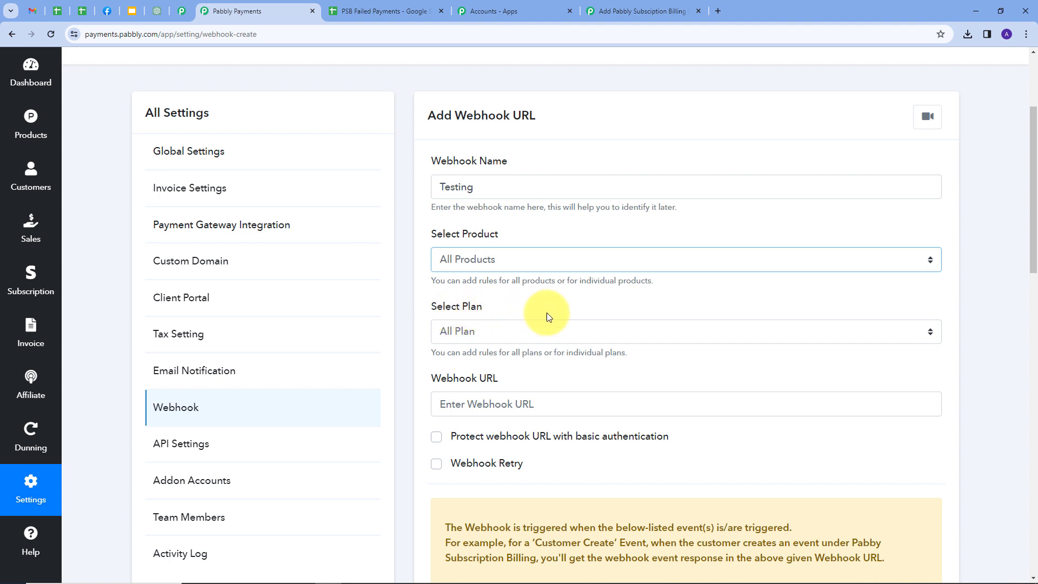
click(549, 332)
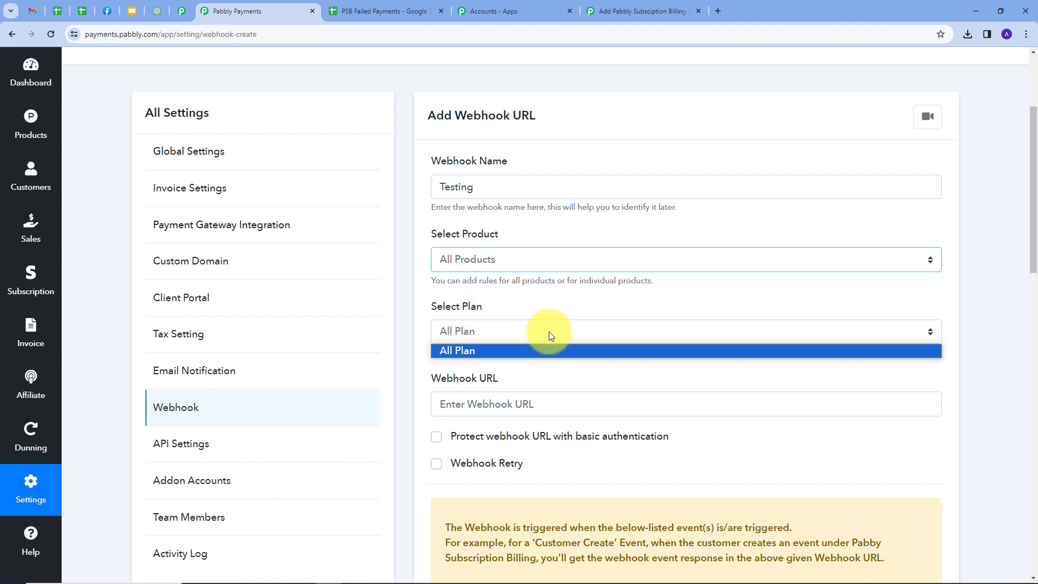
click(457, 351)
Step: Paste the Pabbly Connect webhook URL, tick Payment Failure, and save the webhook
scroll(534, 362, down, 1)
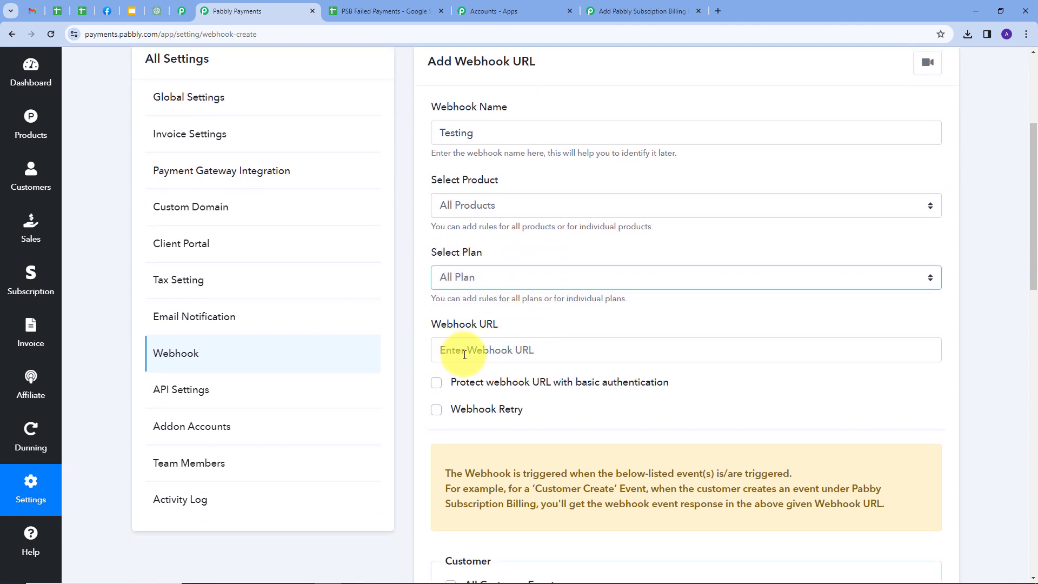
click(491, 352)
key(ctrl+v)
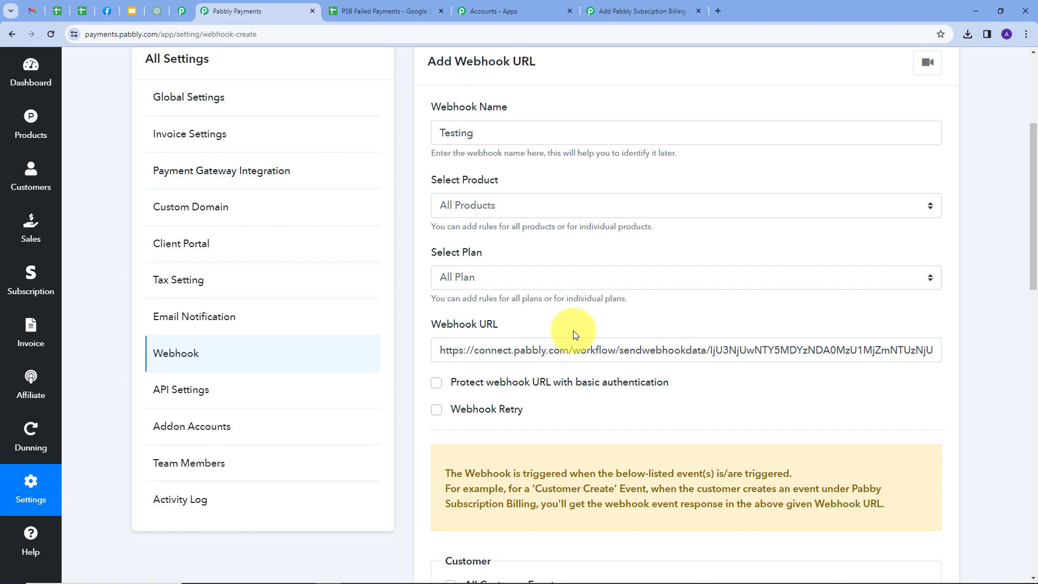
scroll(574, 333, down, 10)
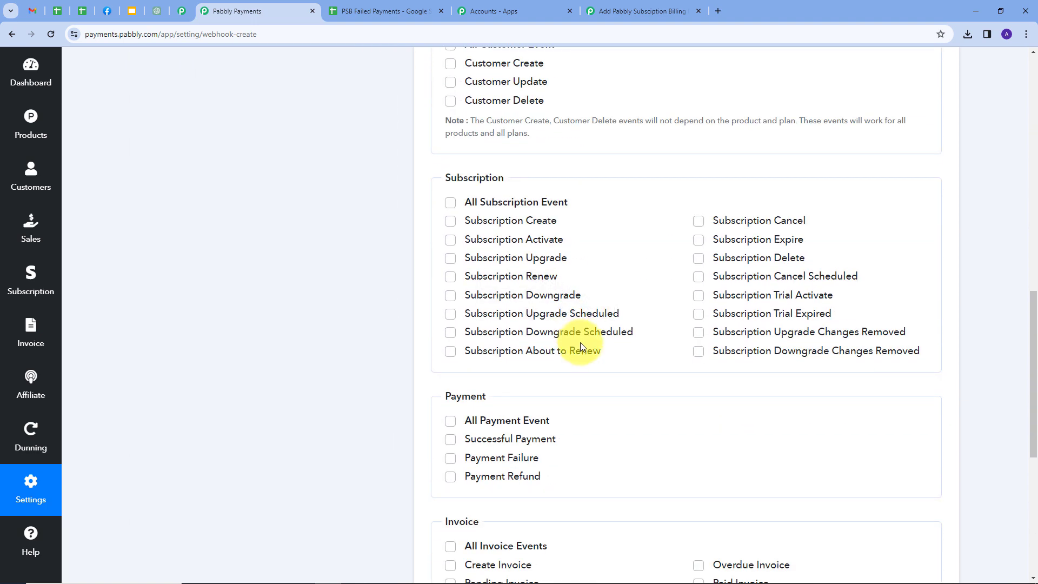
scroll(581, 347, down, 1)
mouse_move(478, 409)
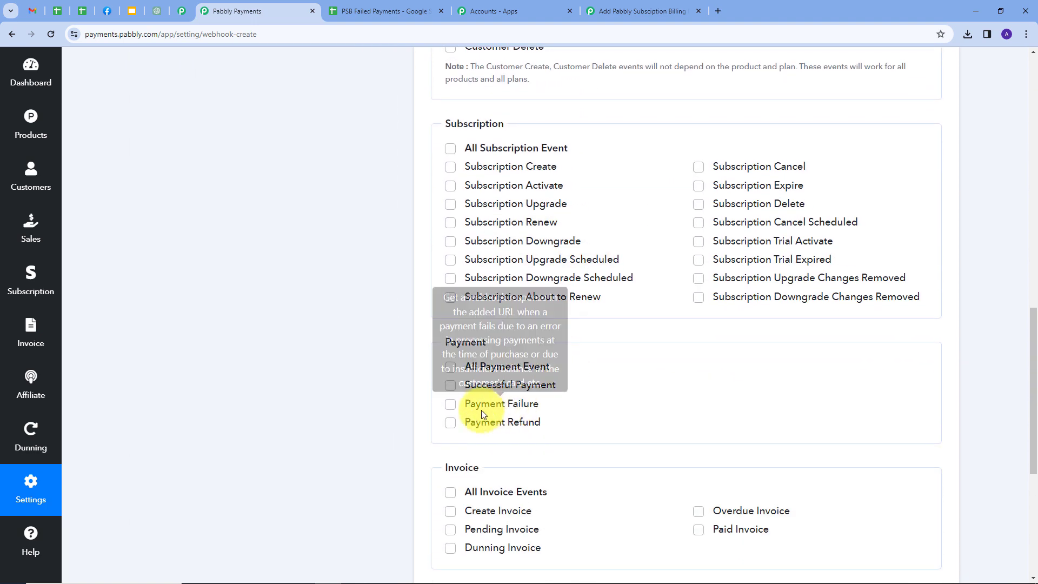
click(452, 409)
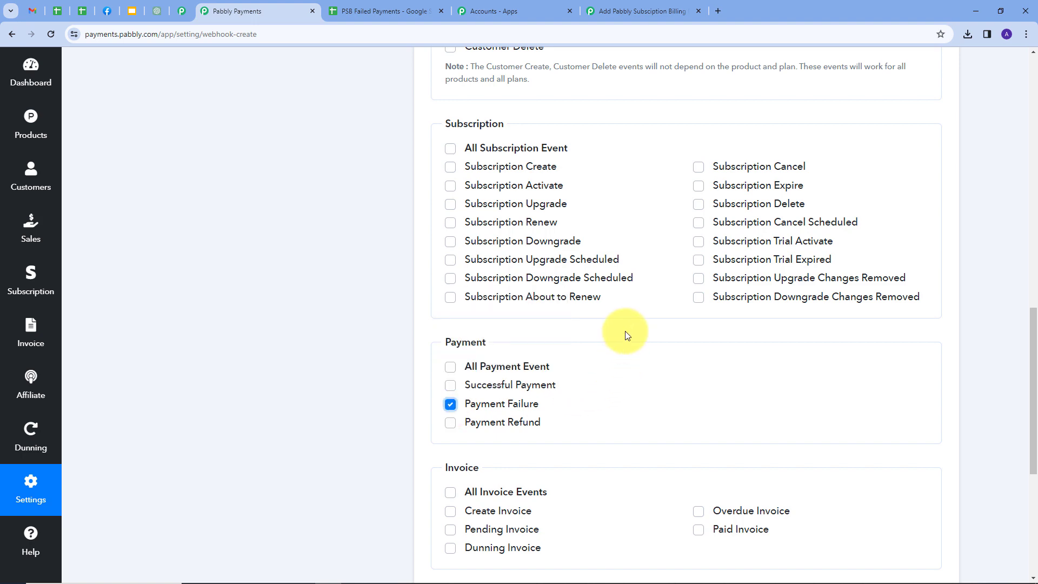
scroll(621, 331, down, 6)
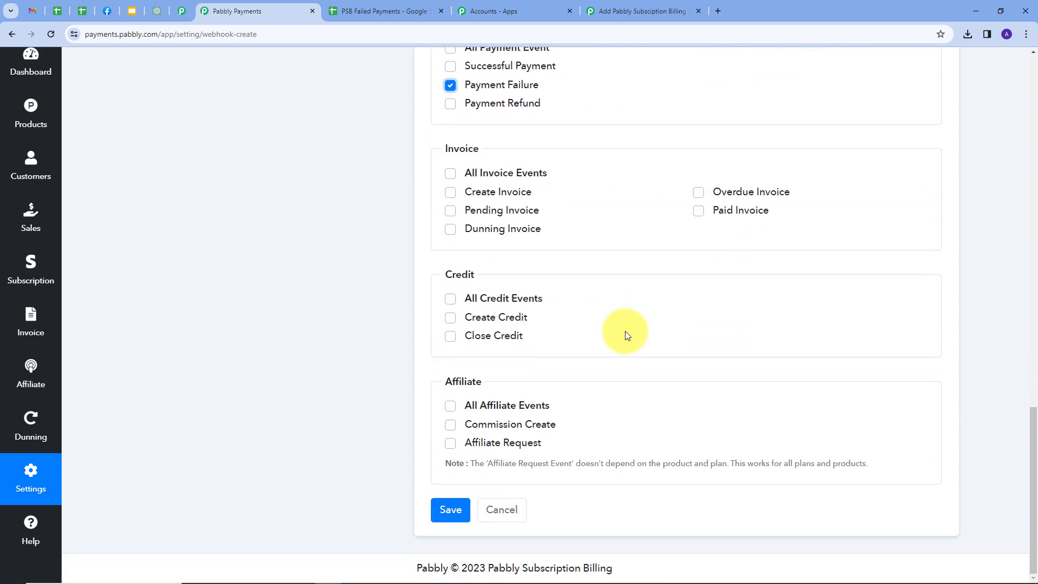
click(444, 505)
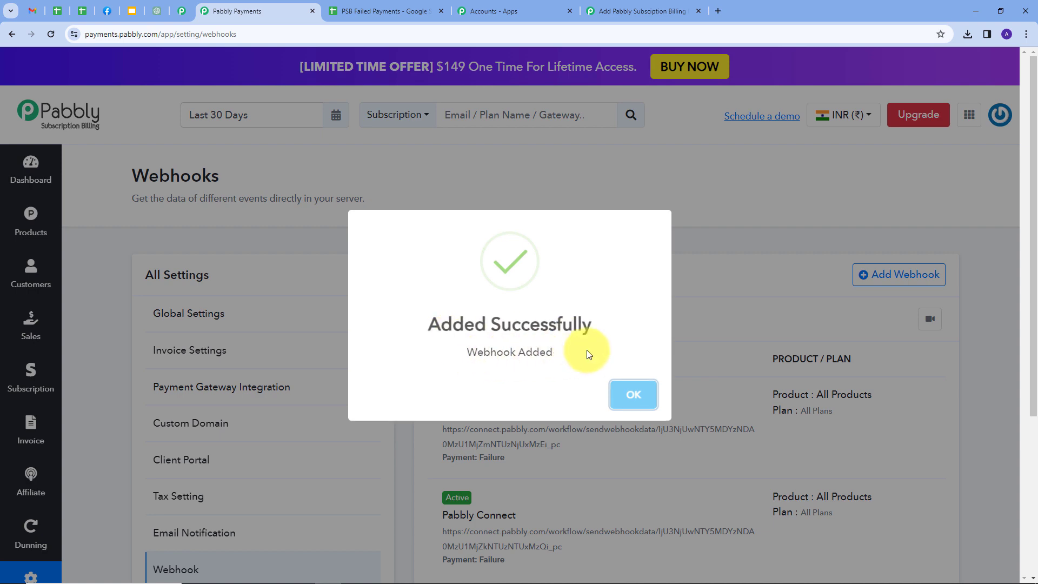
click(630, 390)
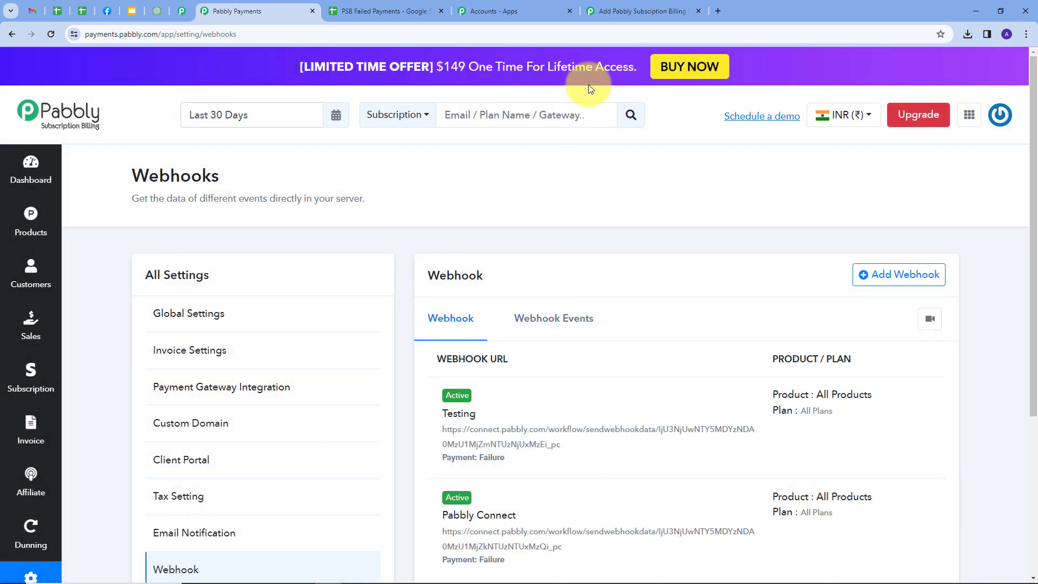
Step: Re-capture the webhook response in the Connect workflow, then switch to the checkout page
click(617, 14)
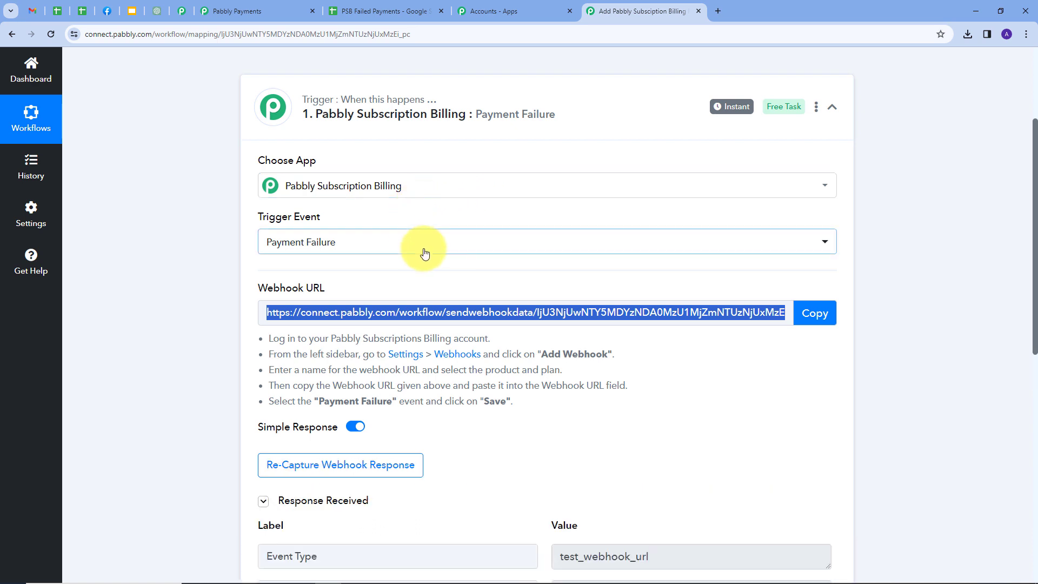
scroll(423, 250, down, 3)
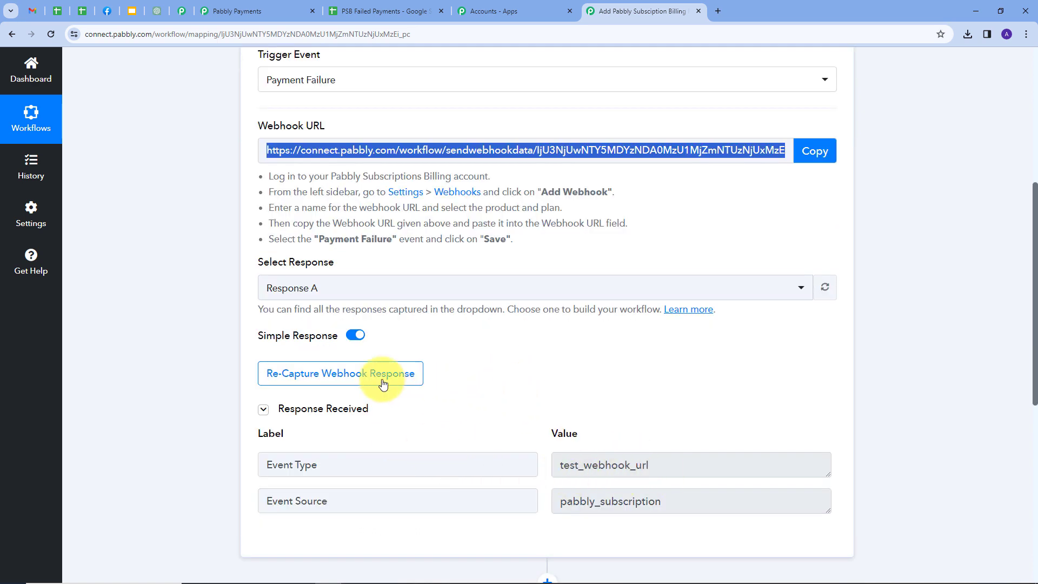
click(329, 379)
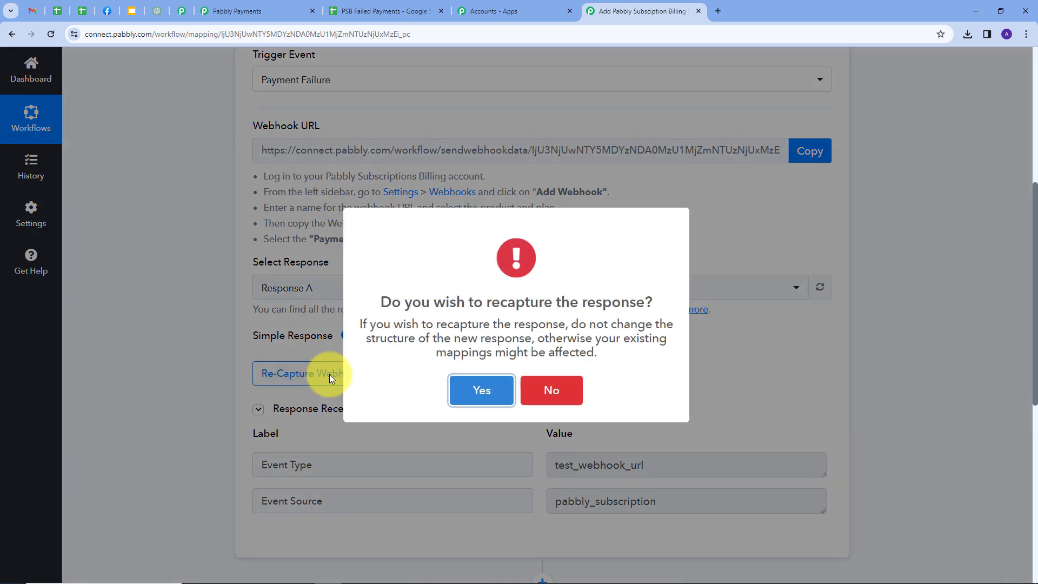
click(480, 389)
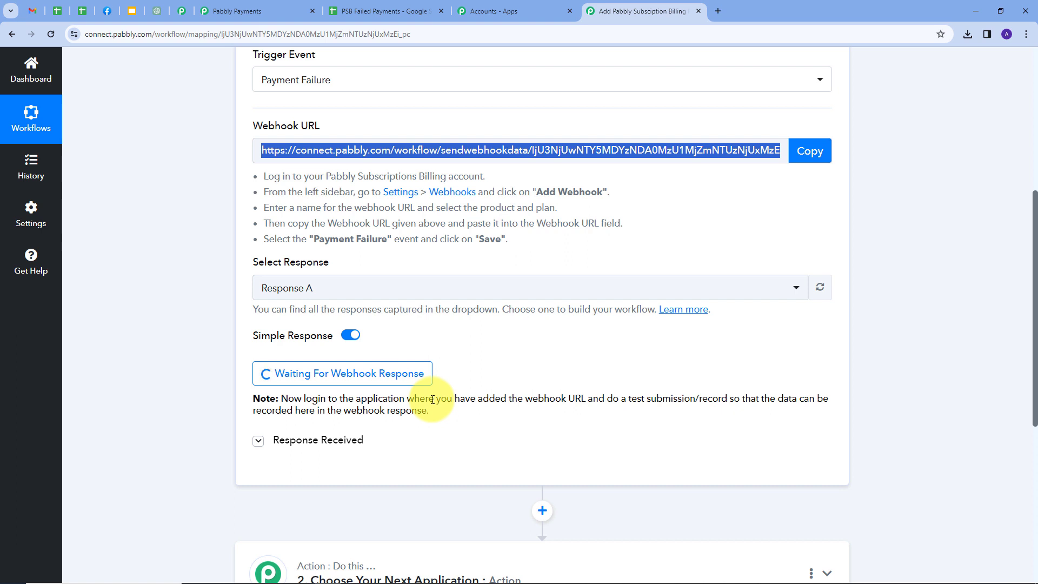
click(182, 10)
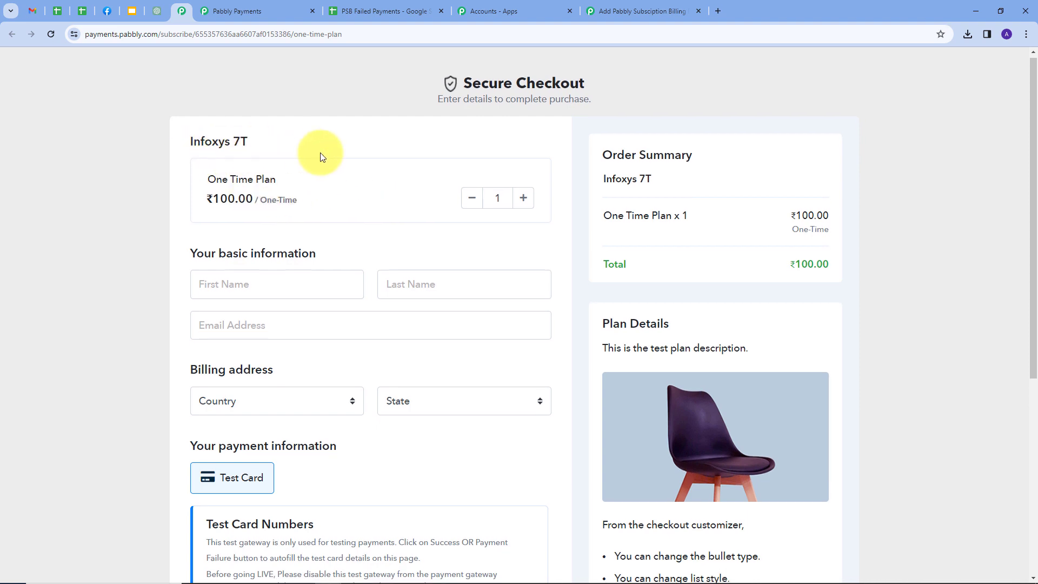
Step: Enter buyer name Demo User with billing country India and state Madhya Pradesh
scroll(319, 155, down, 1)
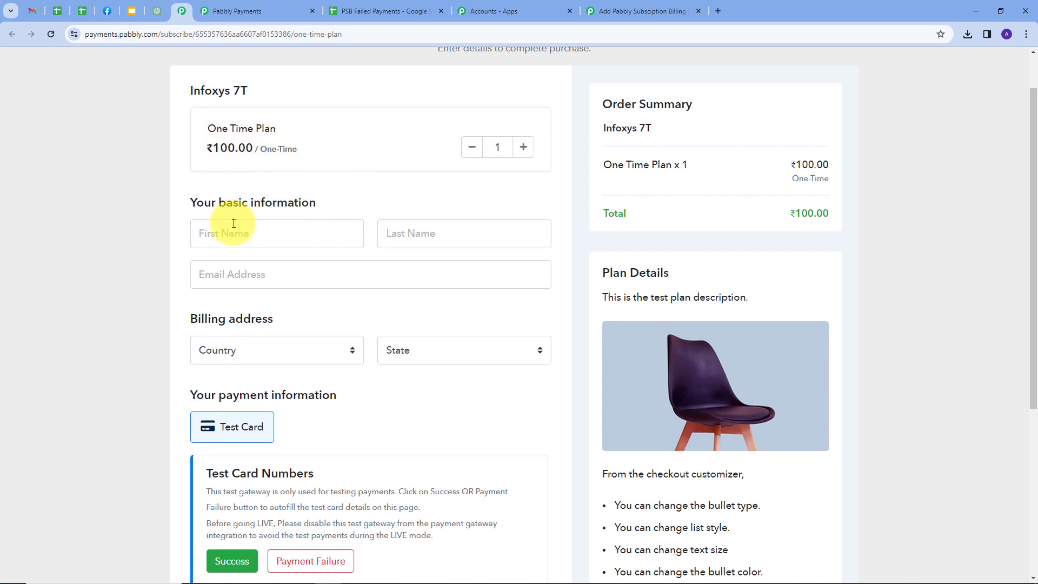
scroll(231, 225, down, 1)
click(270, 177)
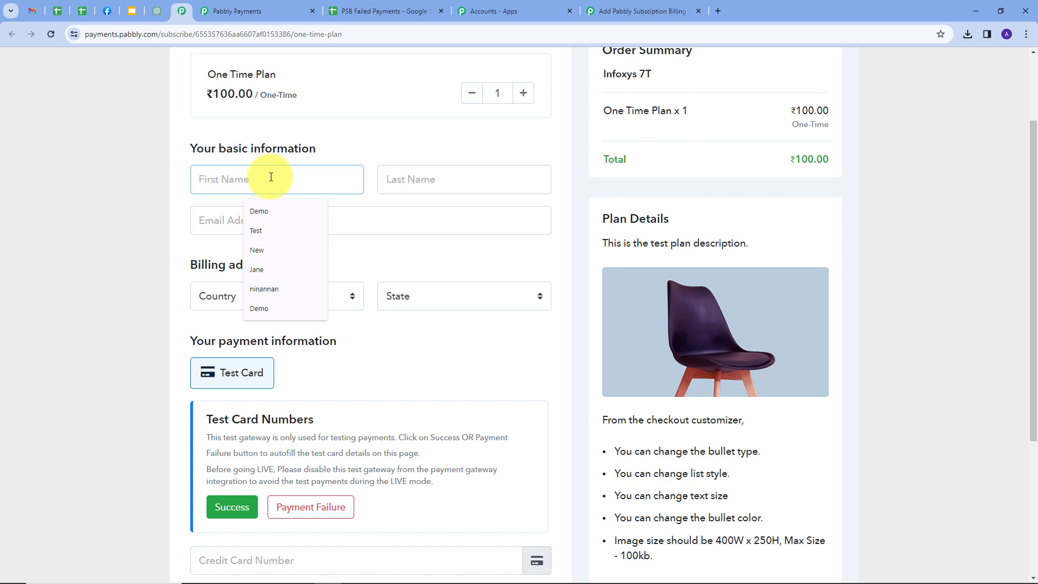
text(Demo)
key(Tab)
text(User)
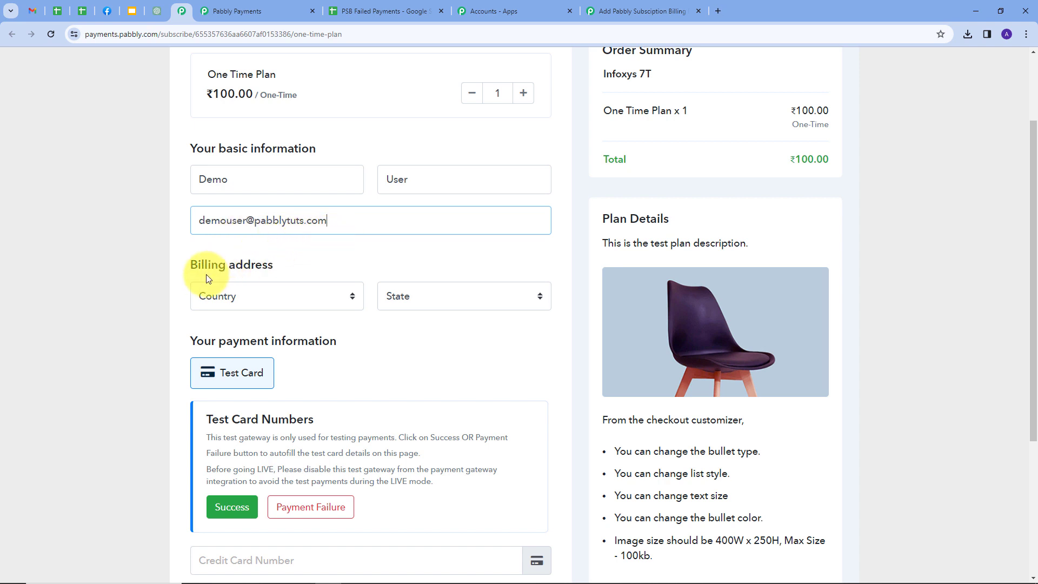
scroll(204, 273, down, 1)
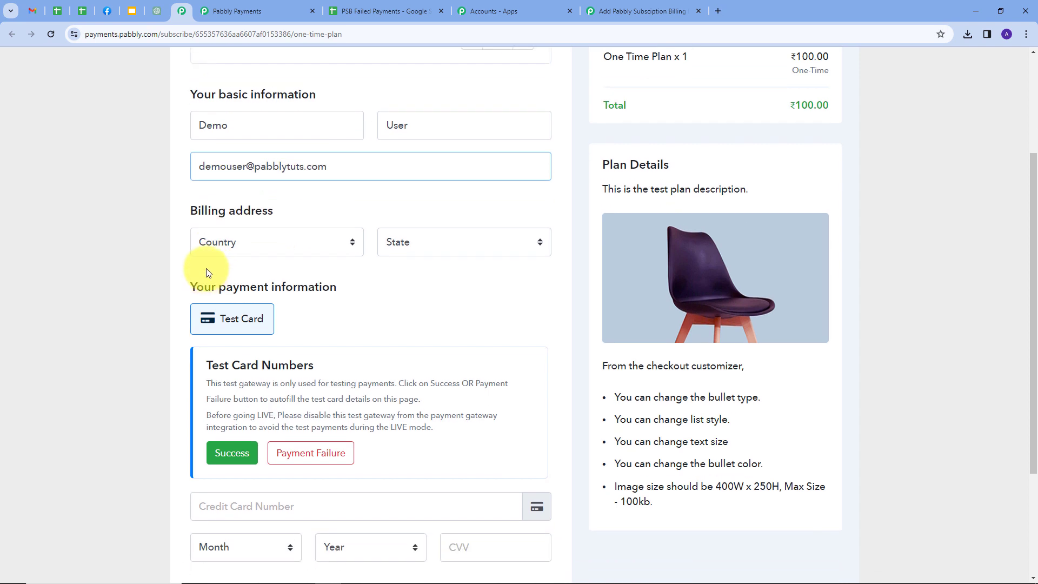
click(347, 242)
text(india)
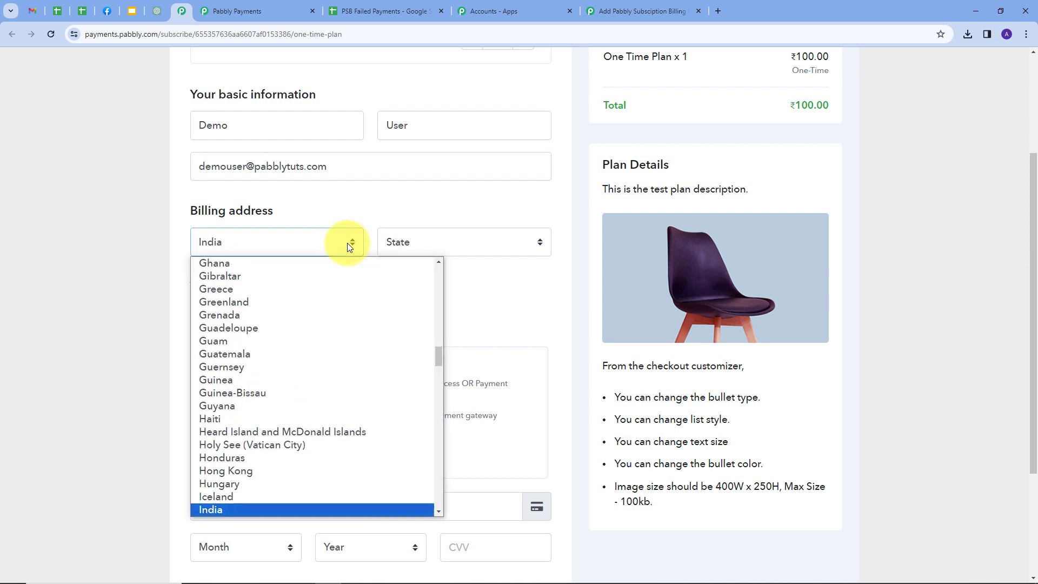
click(215, 508)
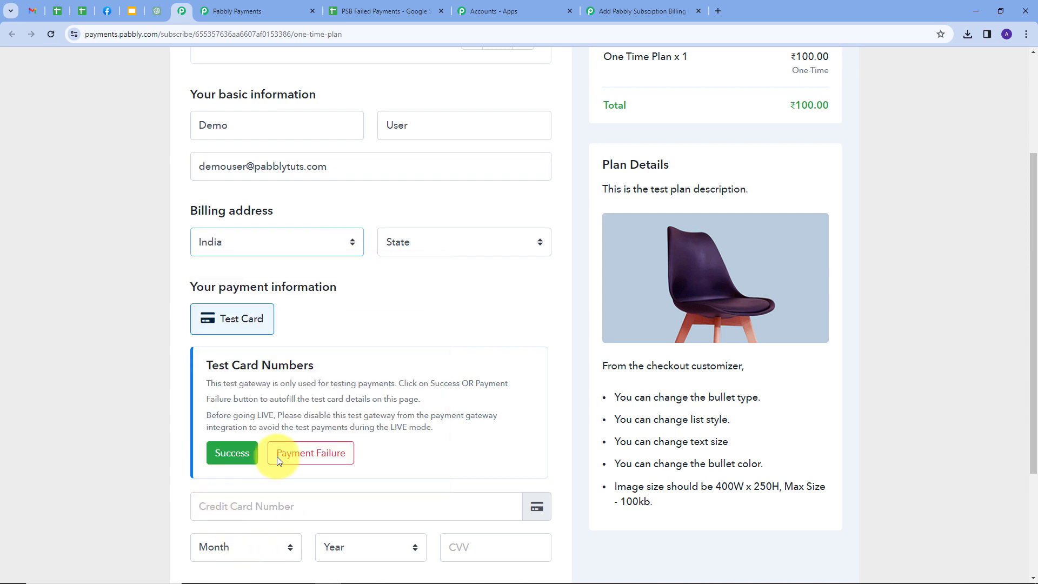
click(433, 242)
text(madhya)
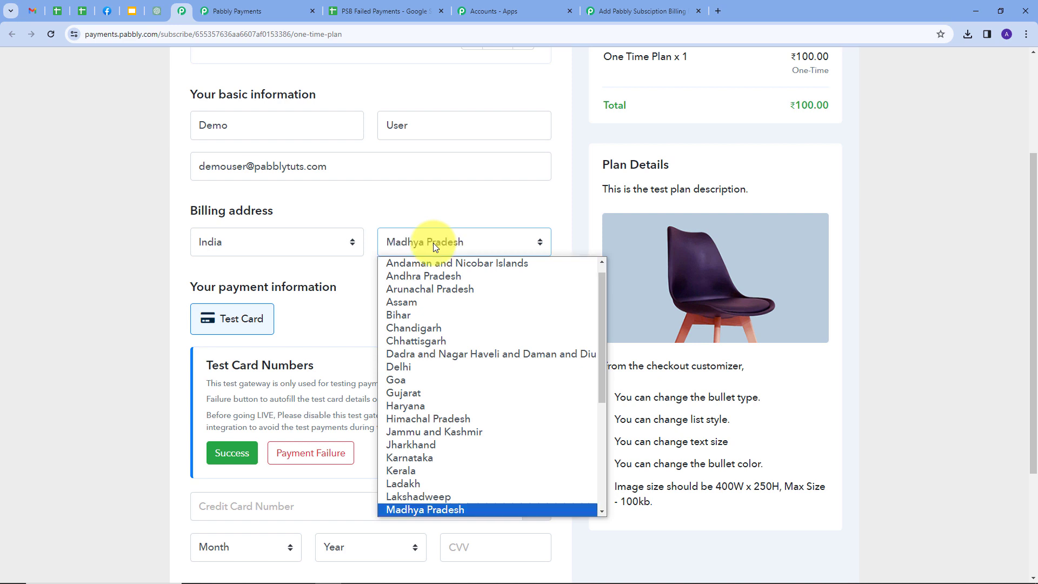
click(424, 510)
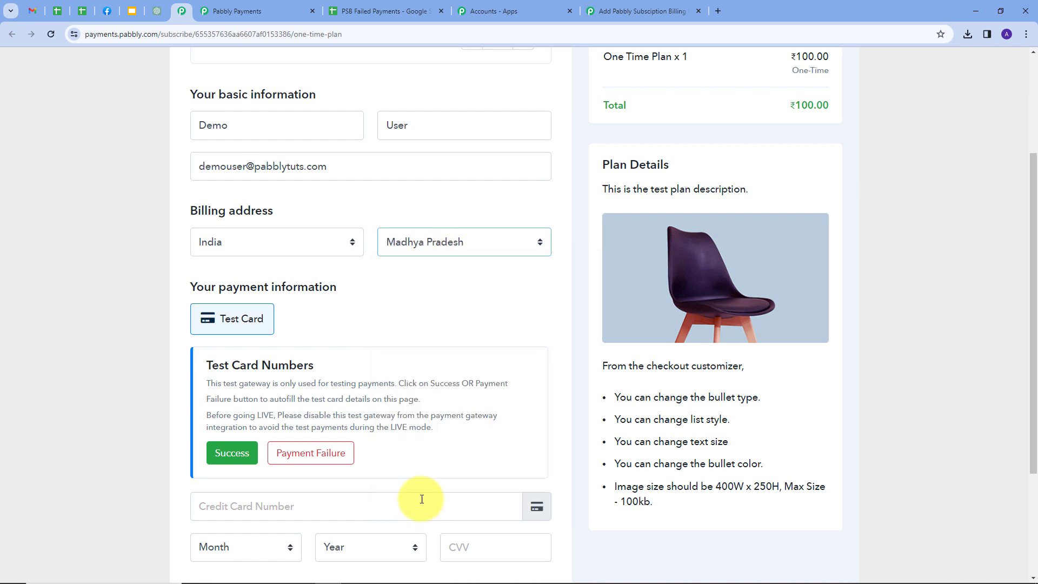
Step: Autofill the failing test card and complete the order
scroll(347, 330, down, 1)
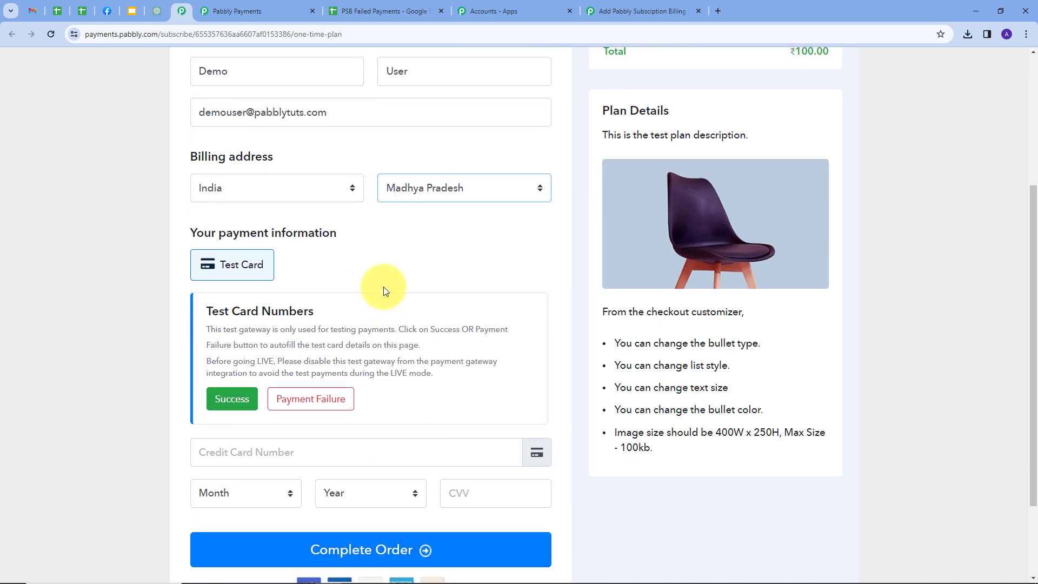
scroll(384, 291, down, 1)
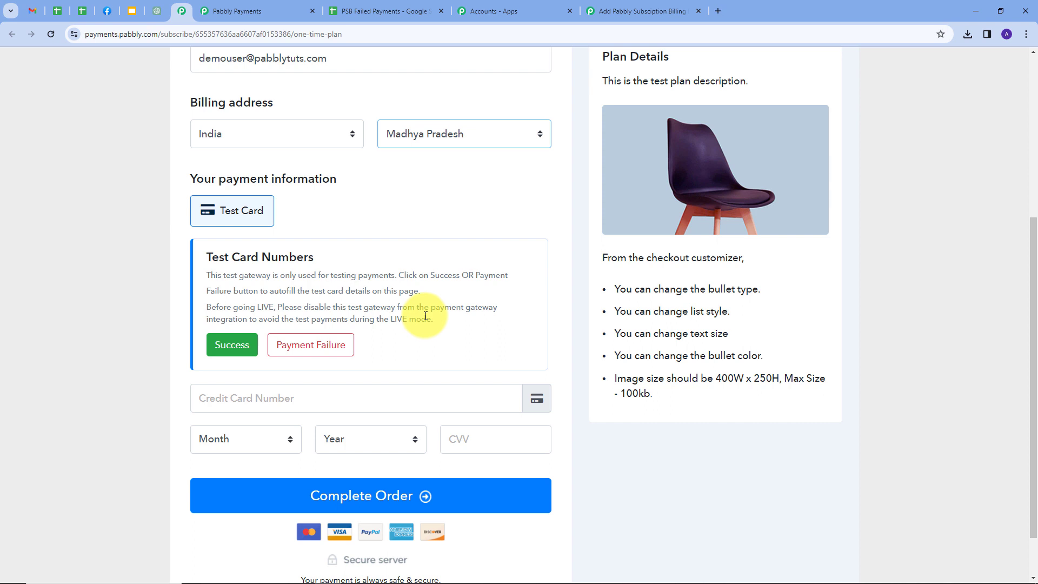
click(312, 348)
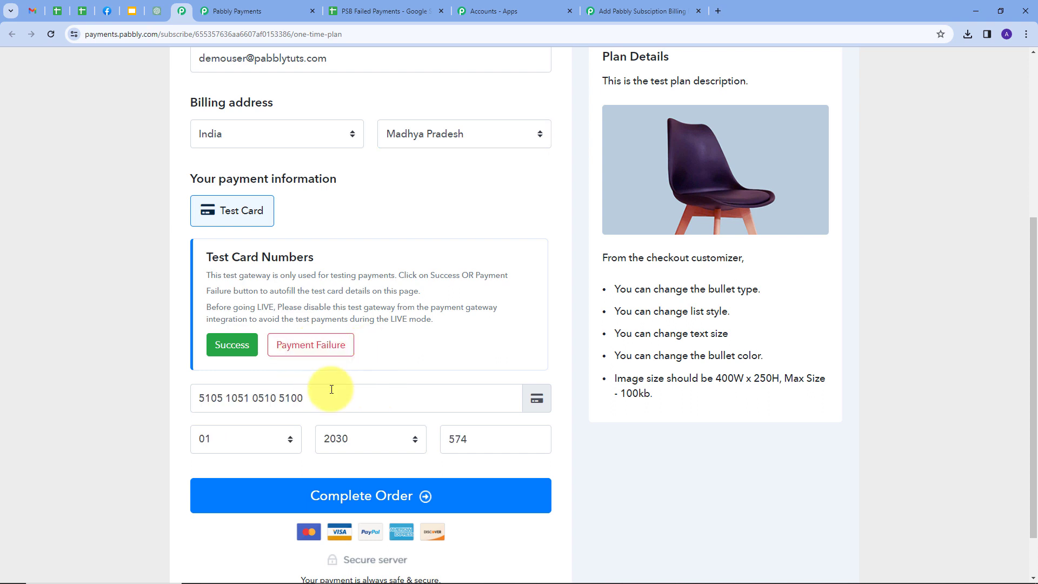
scroll(332, 392, down, 1)
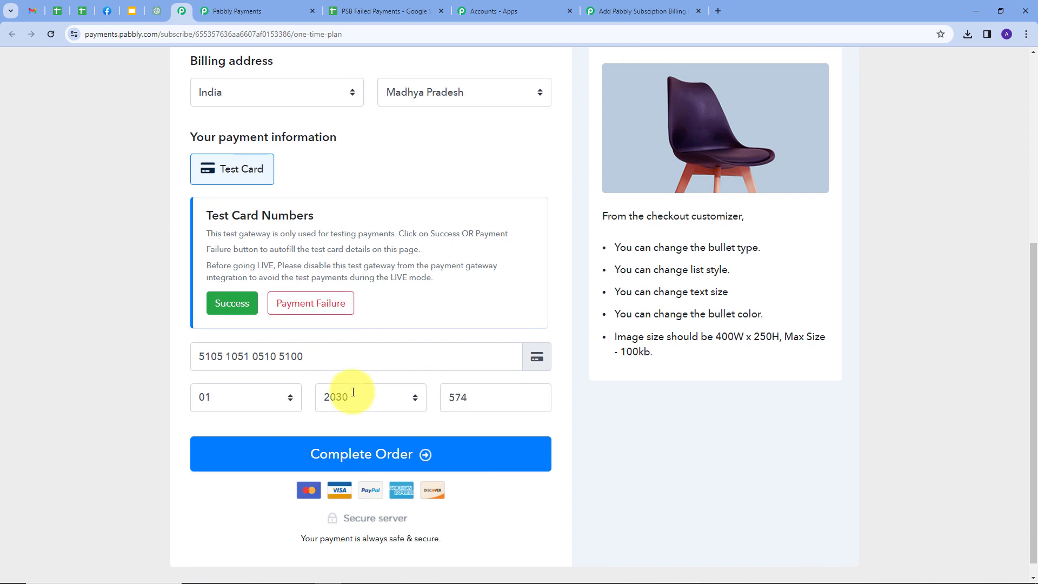
click(346, 441)
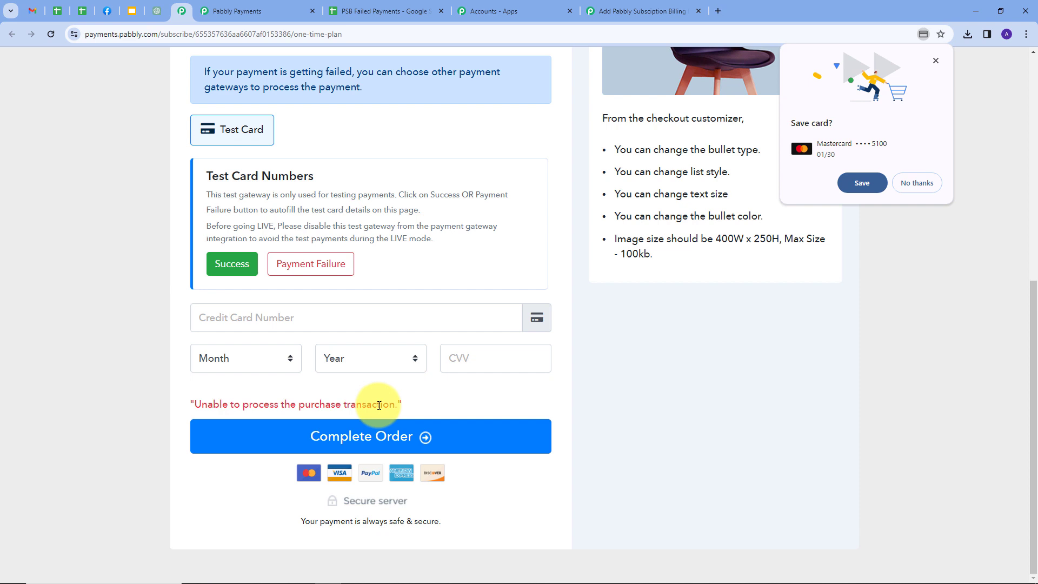
Step: Back in the workflow, check the payment_failure event type and the One Time Plan plan name
click(648, 11)
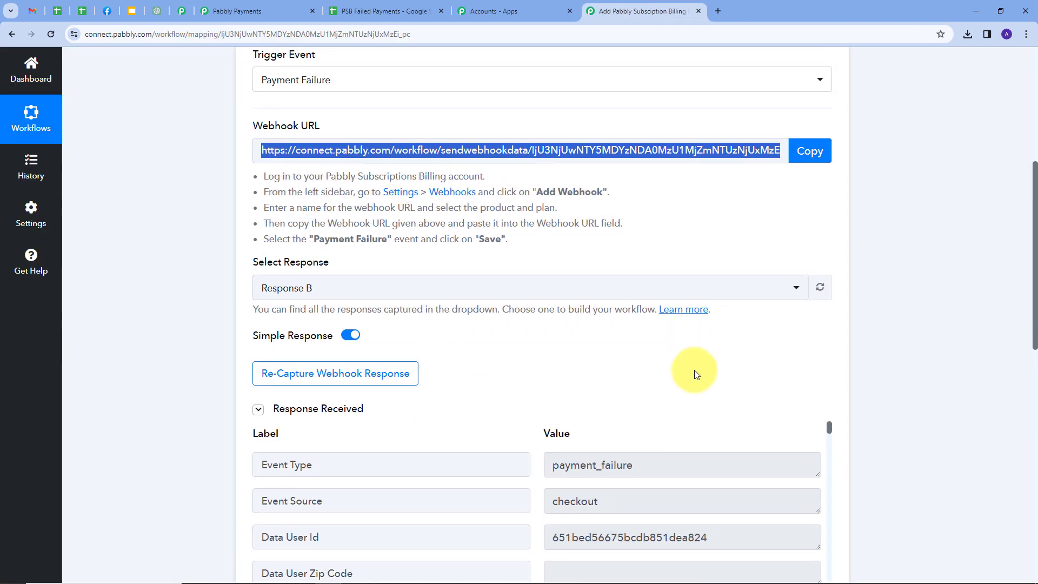
scroll(919, 340, down, 2)
scroll(912, 326, down, 2)
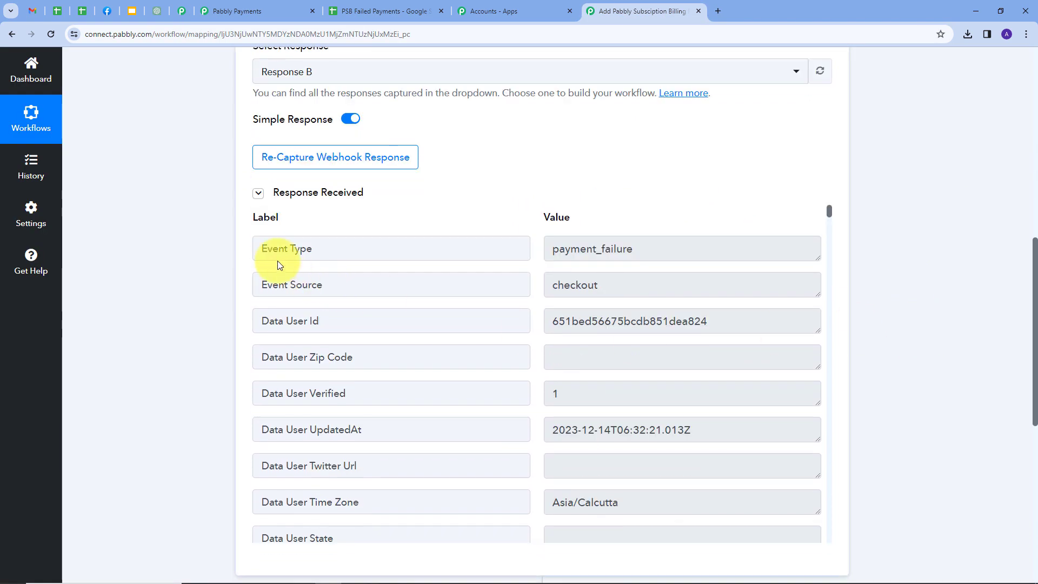
double_click(649, 253)
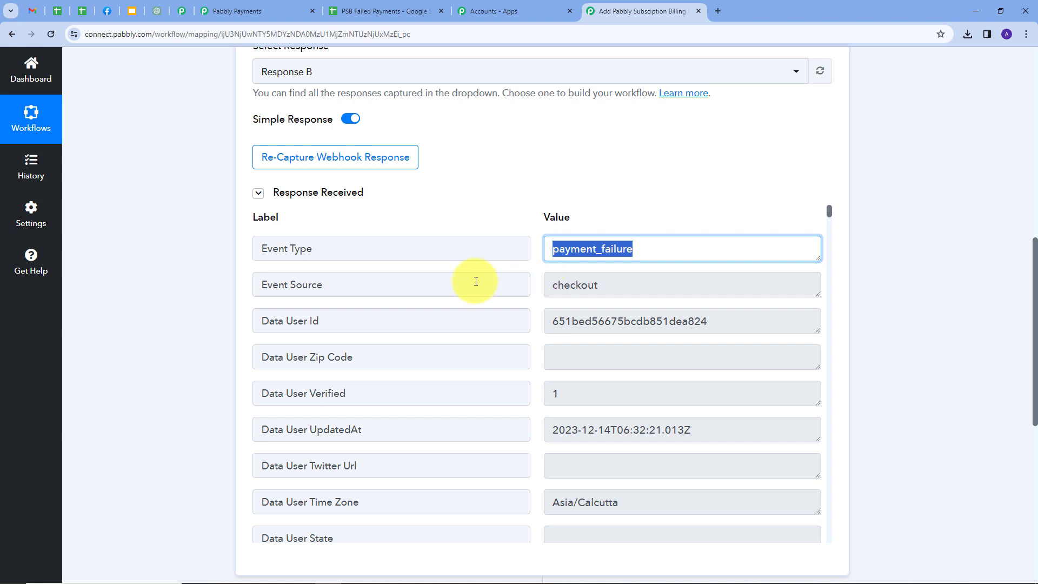
scroll(633, 286, down, 7)
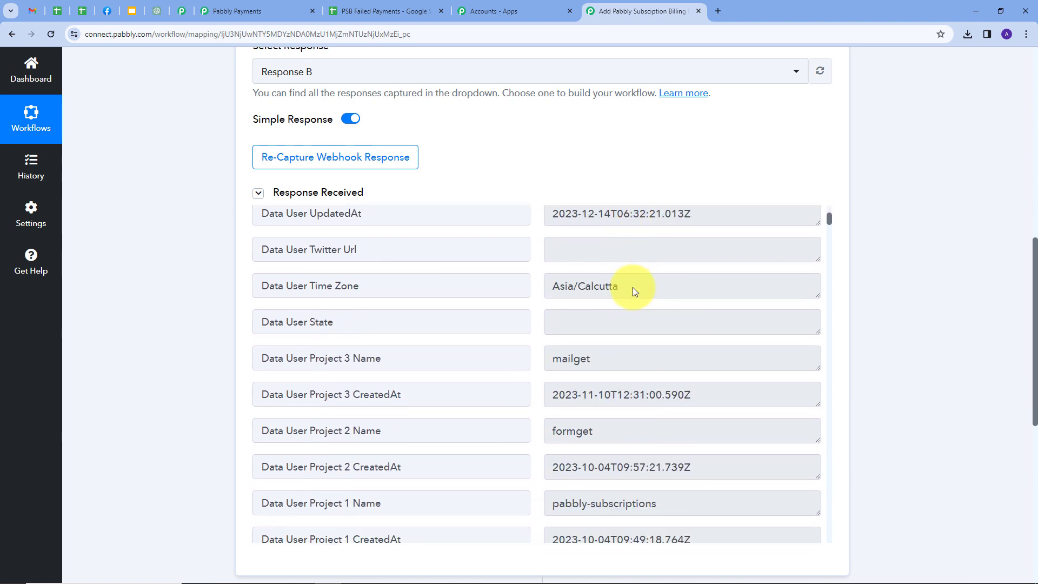
scroll(633, 287, down, 5)
click(621, 294)
drag(625, 296, 546, 296)
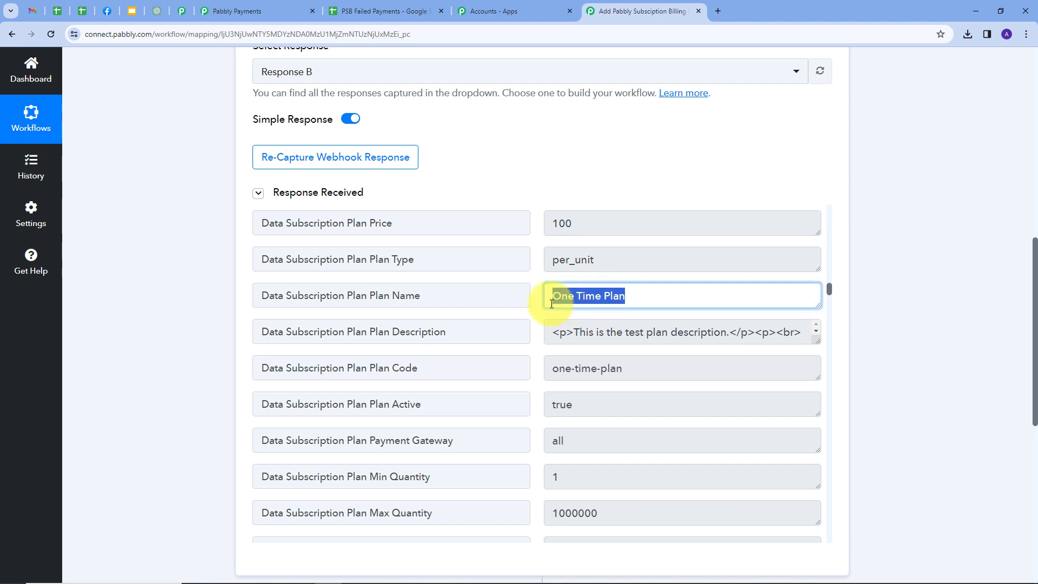
Step: Highlight the customer's phone number, first name and last name in the captured response
scroll(626, 296, down, 10)
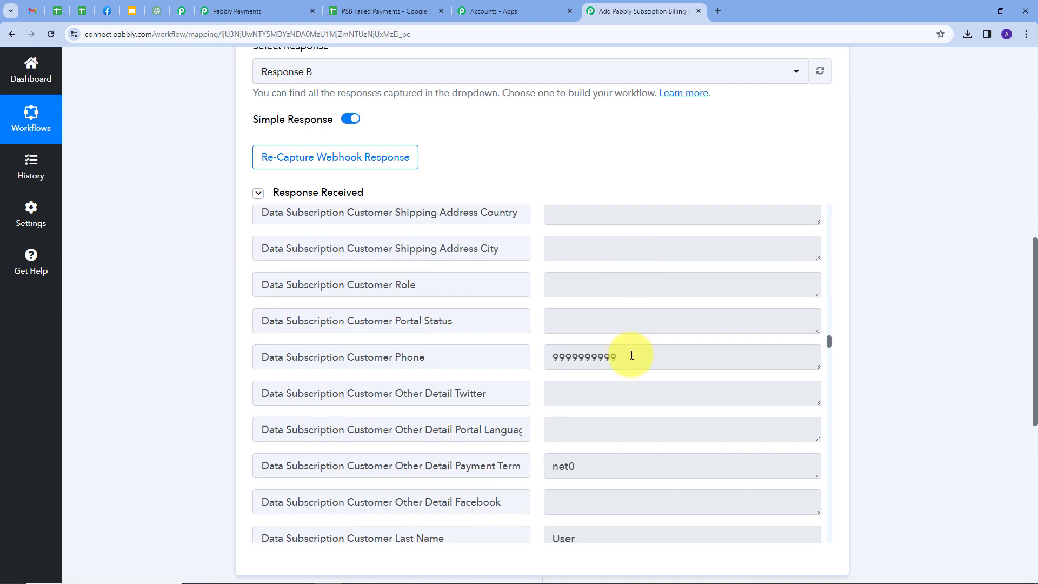
drag(630, 356, 546, 363)
scroll(634, 336, down, 5)
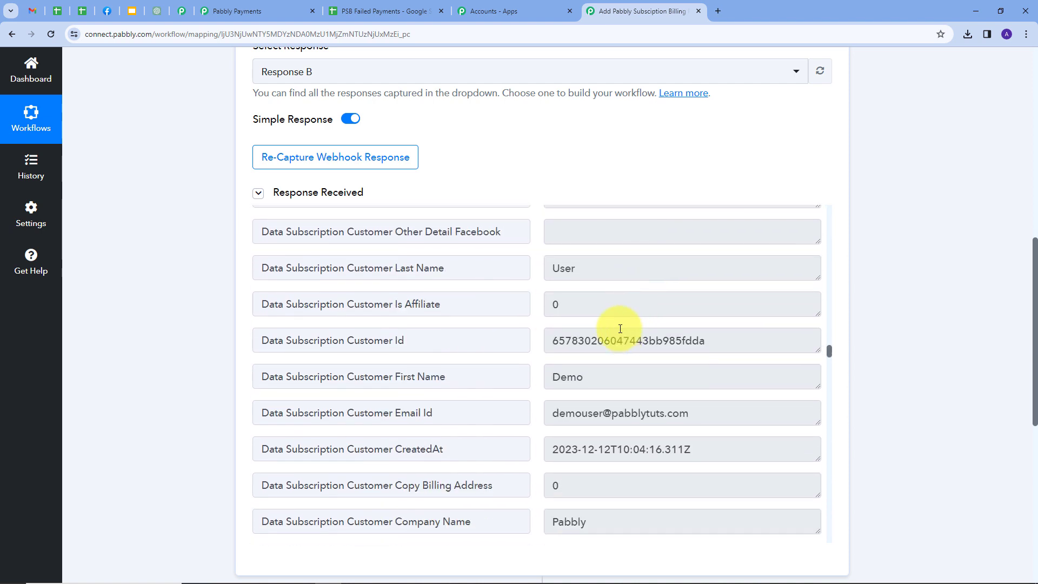
double_click(598, 378)
click(598, 377)
drag(598, 377, 546, 377)
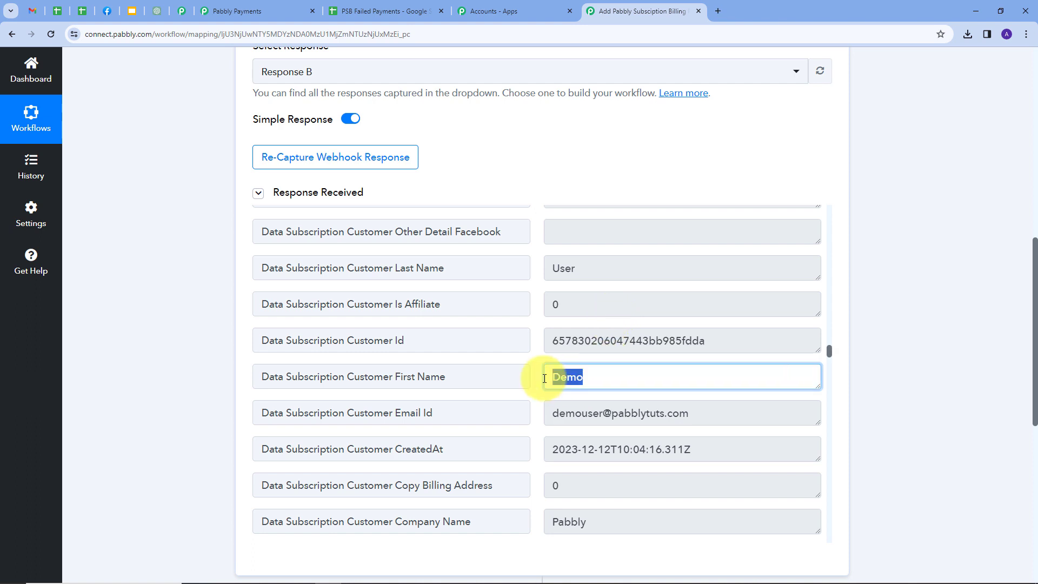
drag(581, 268, 508, 270)
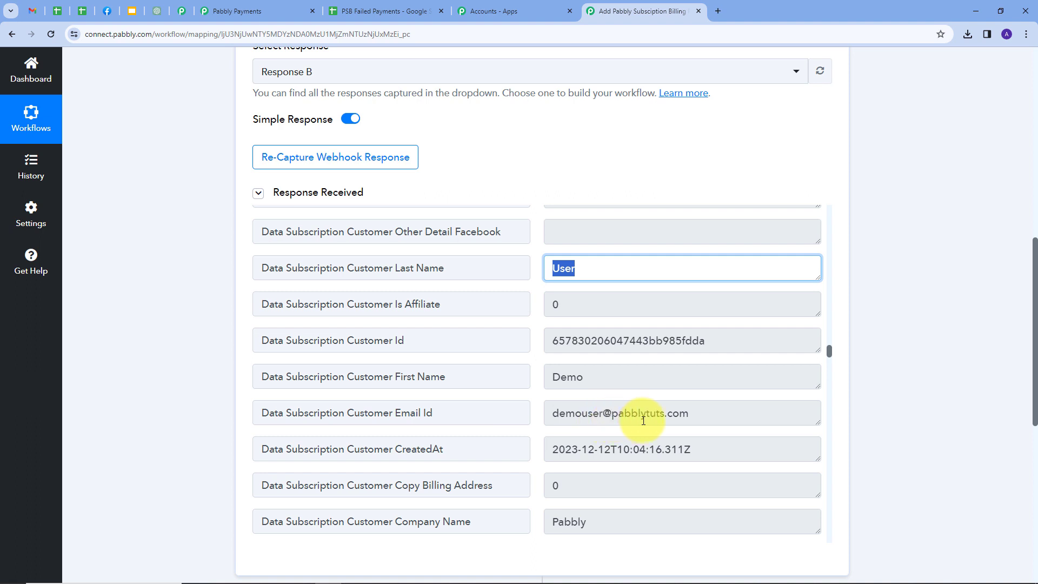
Step: Check the billing details: country code IN, amount 100 and product name Infoxys 7T
scroll(702, 414, down, 5)
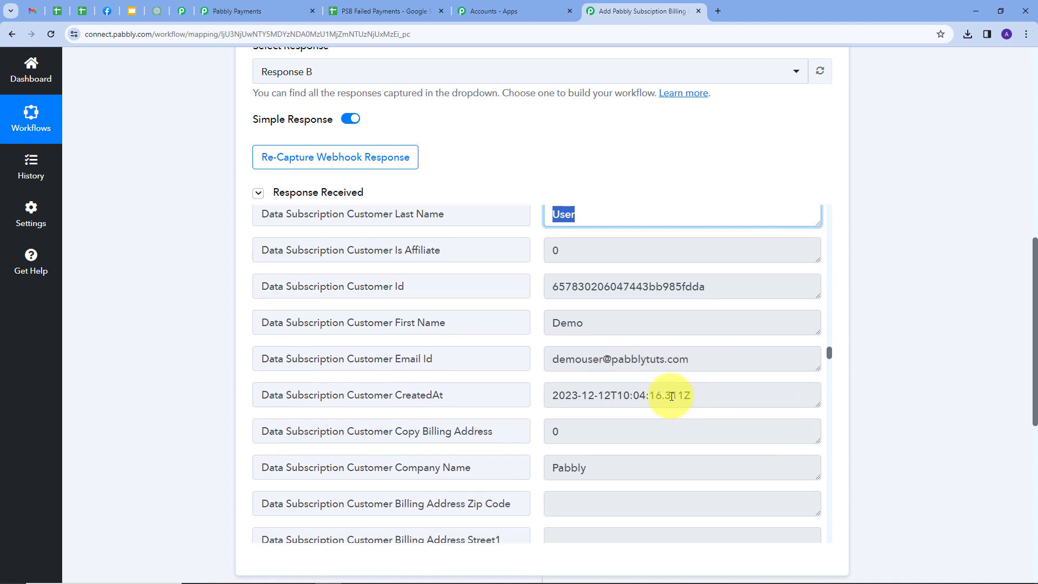
drag(637, 397, 552, 396)
scroll(513, 399, down, 1)
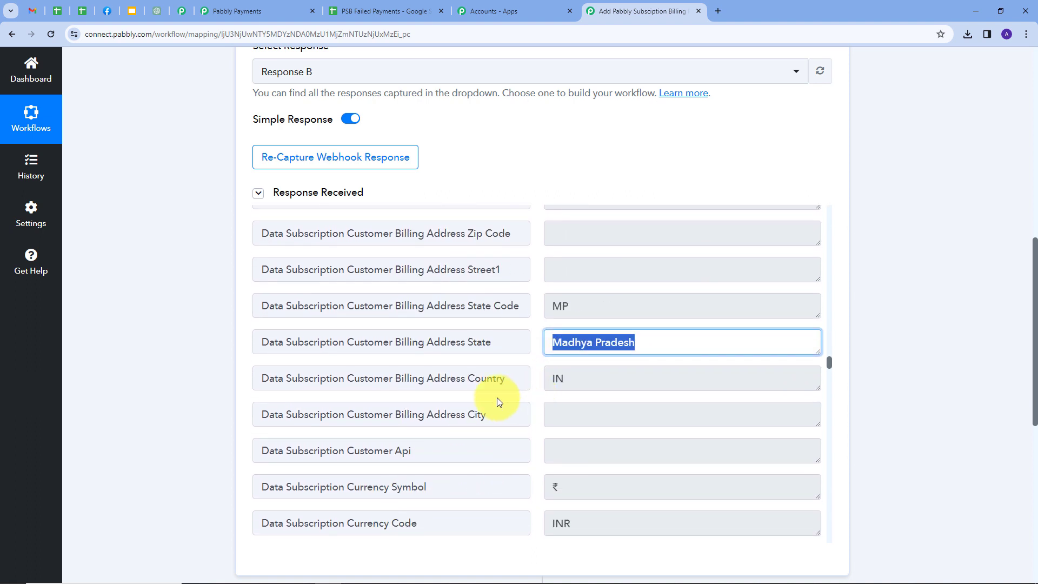
double_click(581, 380)
scroll(621, 375, down, 5)
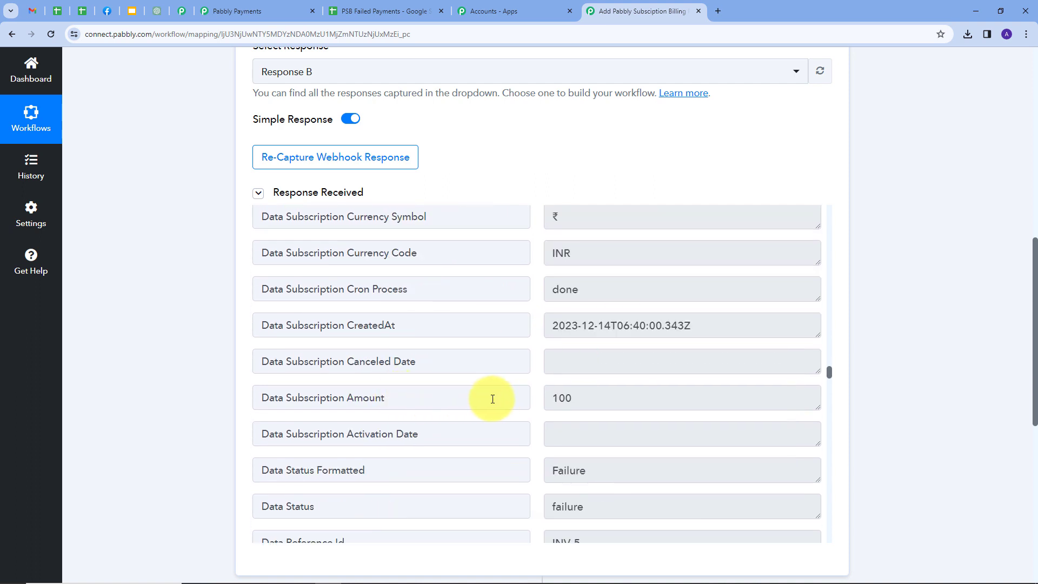
double_click(562, 398)
scroll(598, 389, down, 6)
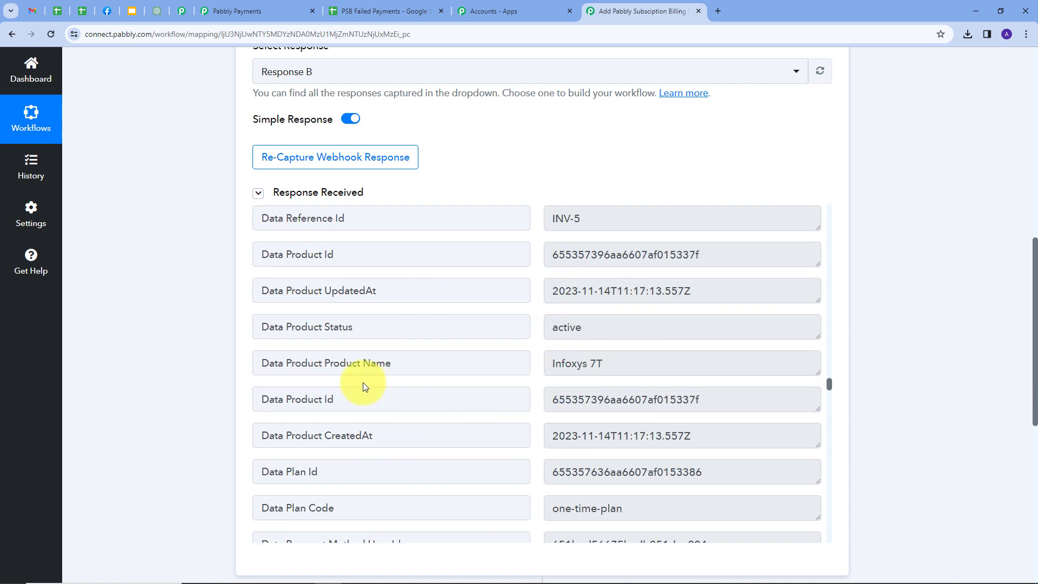
drag(621, 364, 535, 378)
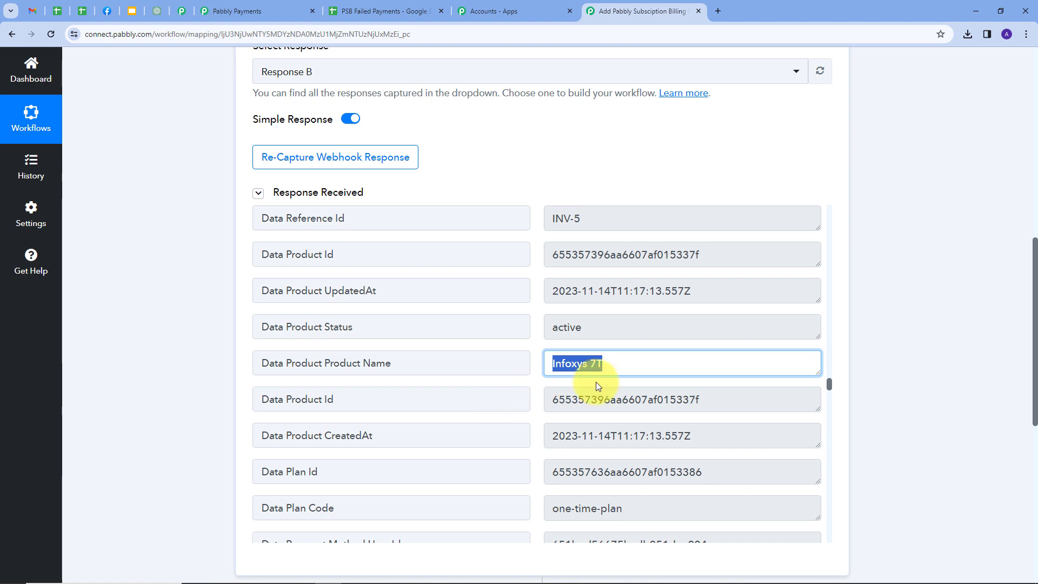
scroll(859, 349, down, 2)
scroll(810, 356, down, 4)
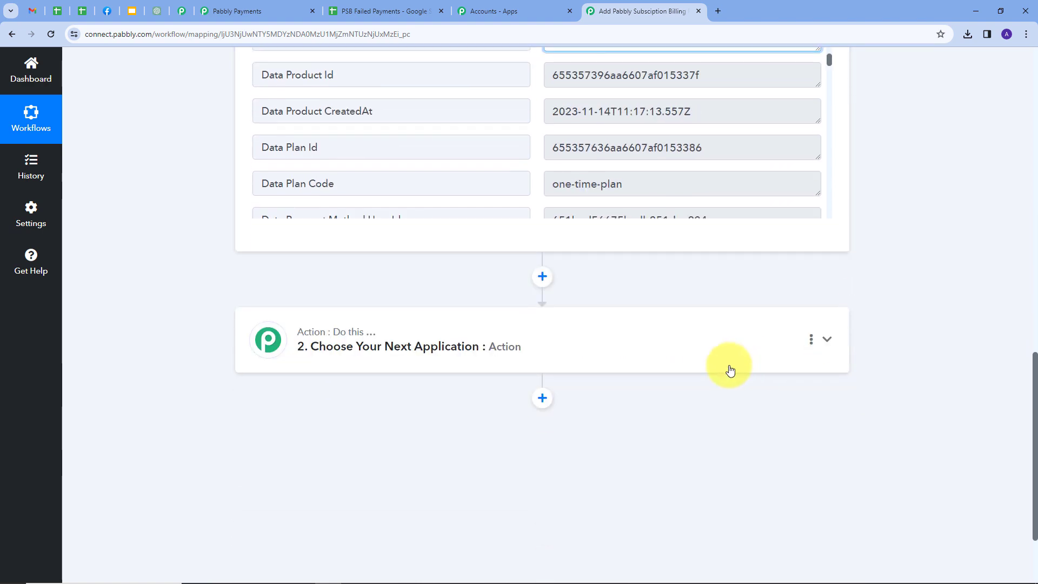
Step: Set the action step to Google Sheets with the Add New Row event
click(655, 347)
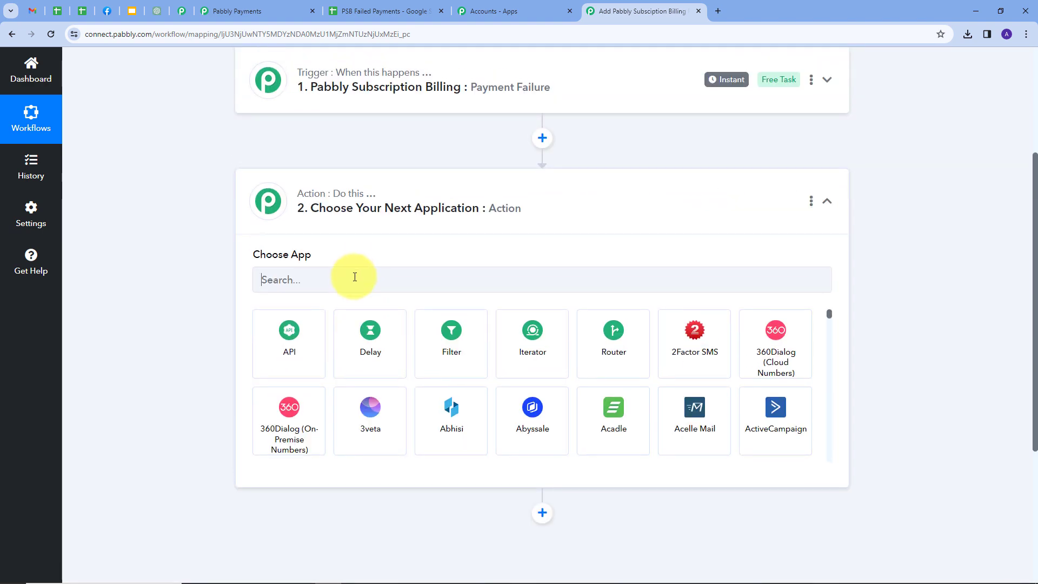
click(354, 277)
text(Google)
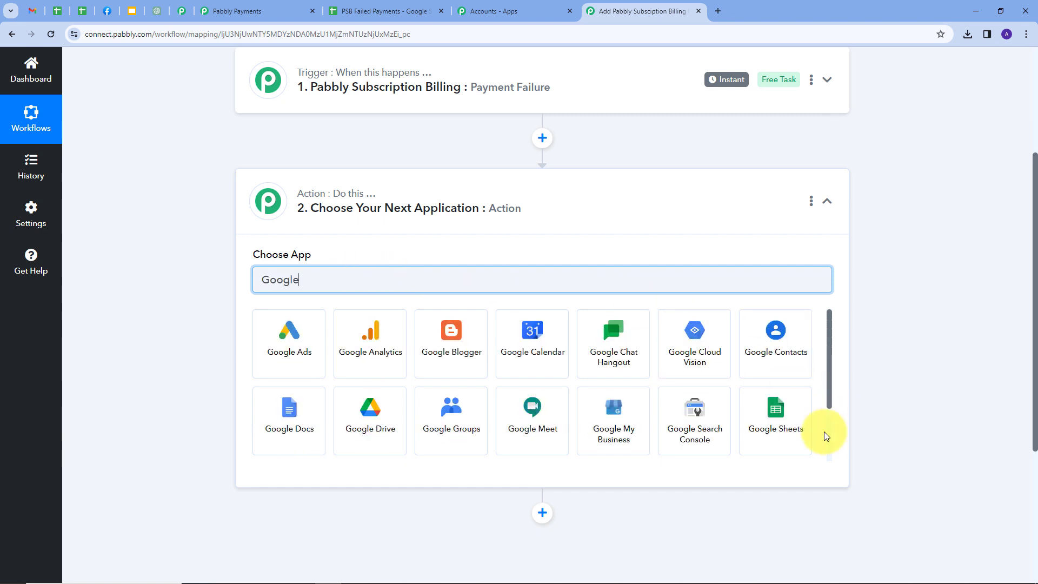
click(795, 420)
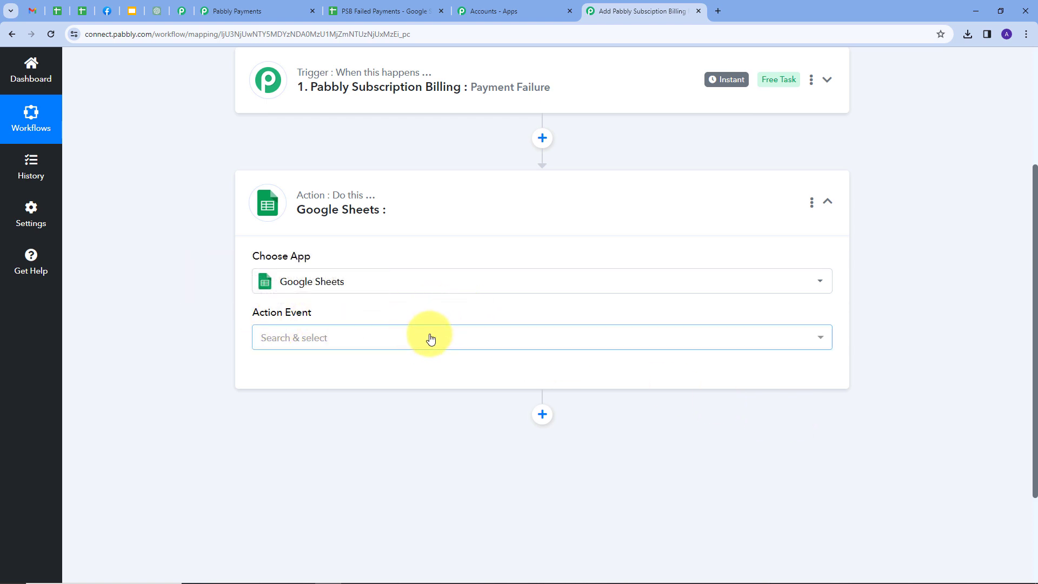
click(413, 338)
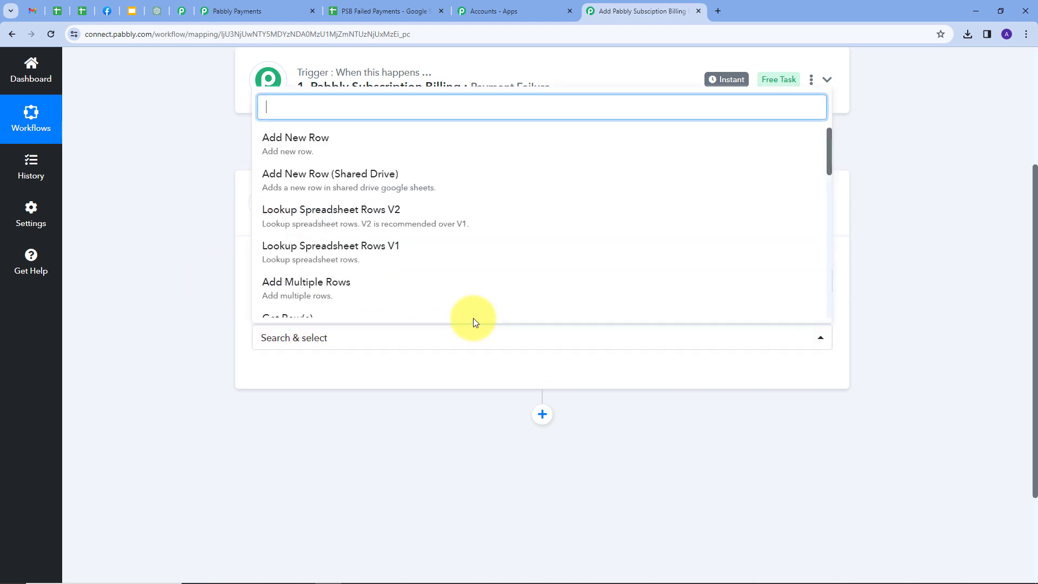
click(308, 151)
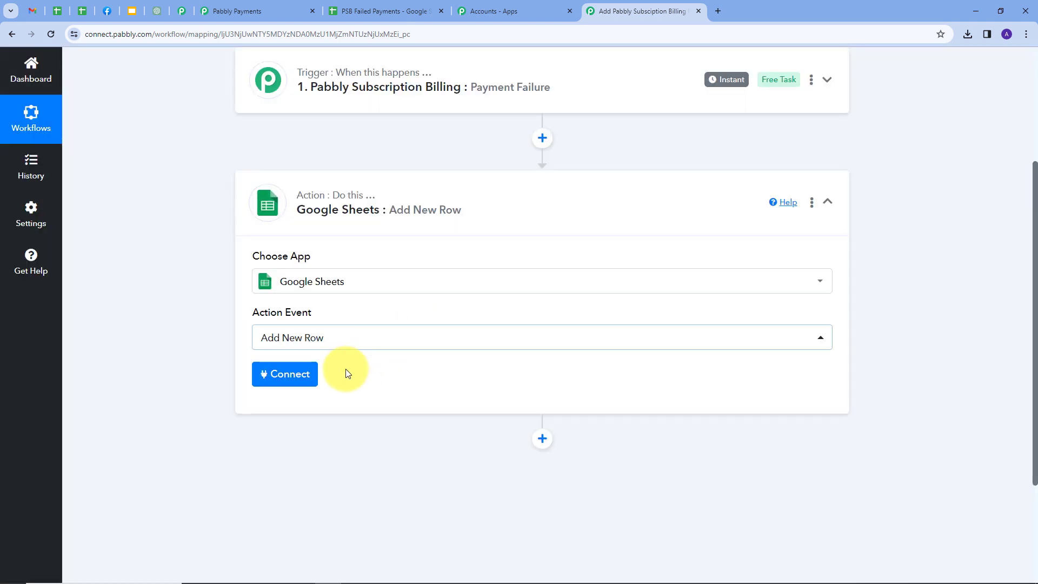
Step: Create a new Google Sheets connection and authorize it through Google sign-in
click(285, 378)
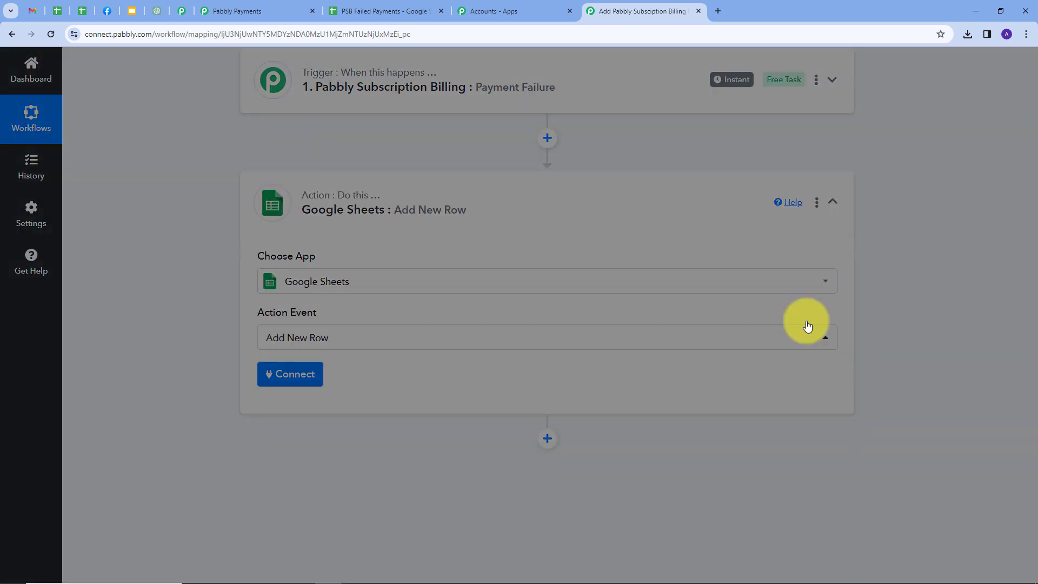
click(516, 181)
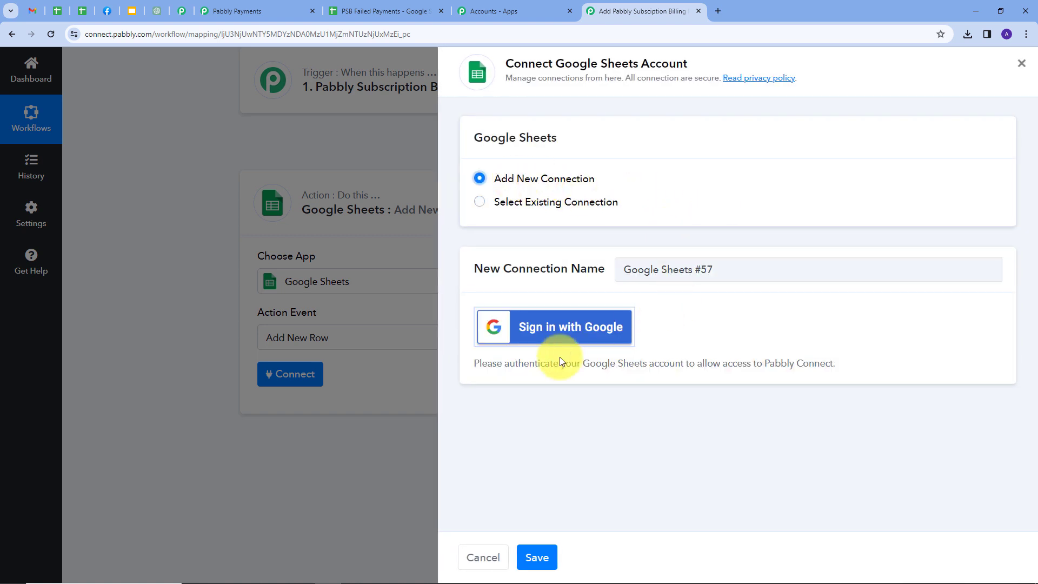
click(560, 327)
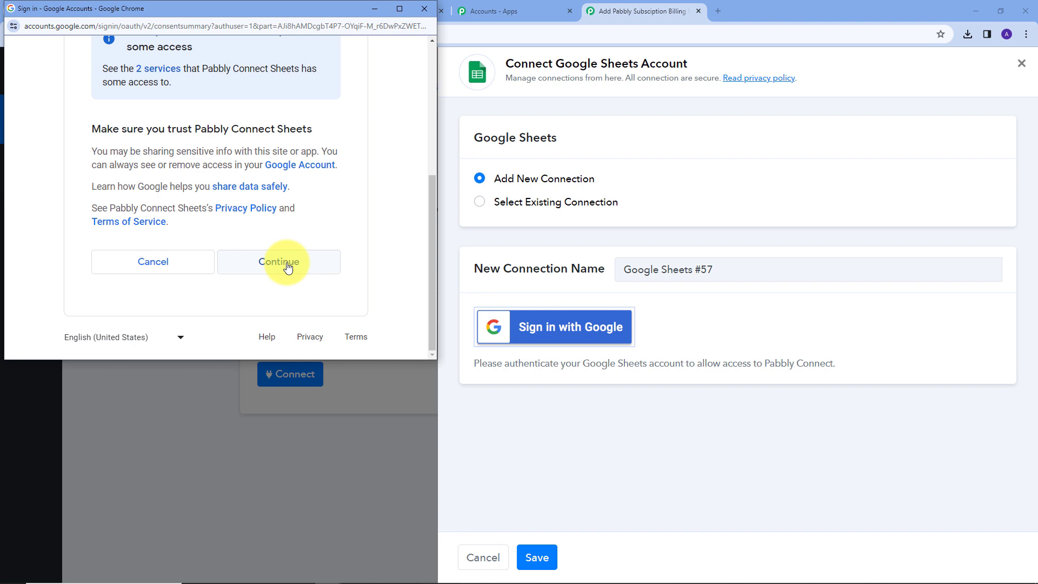
click(275, 266)
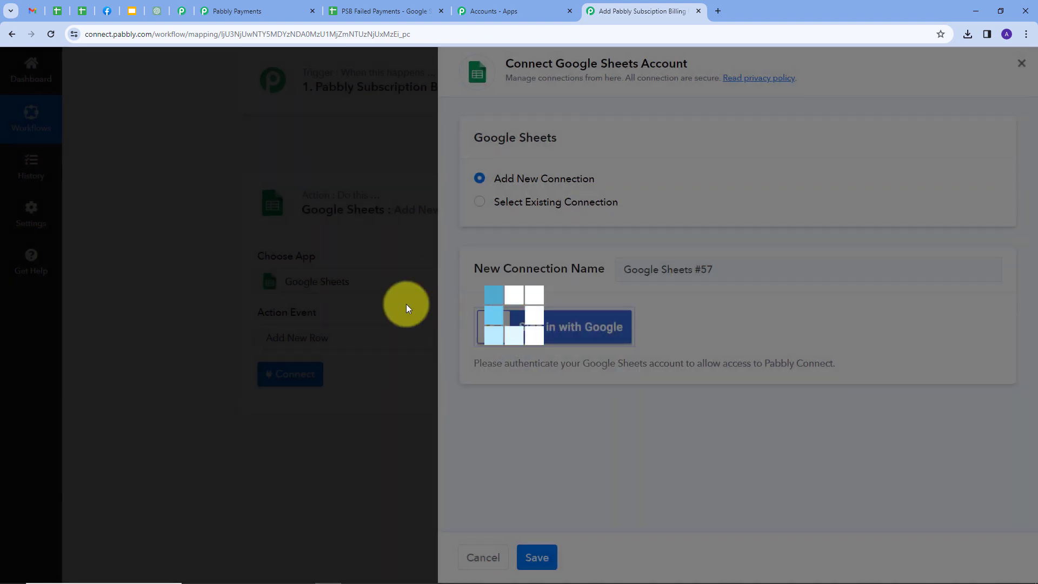
scroll(600, 309, down, 5)
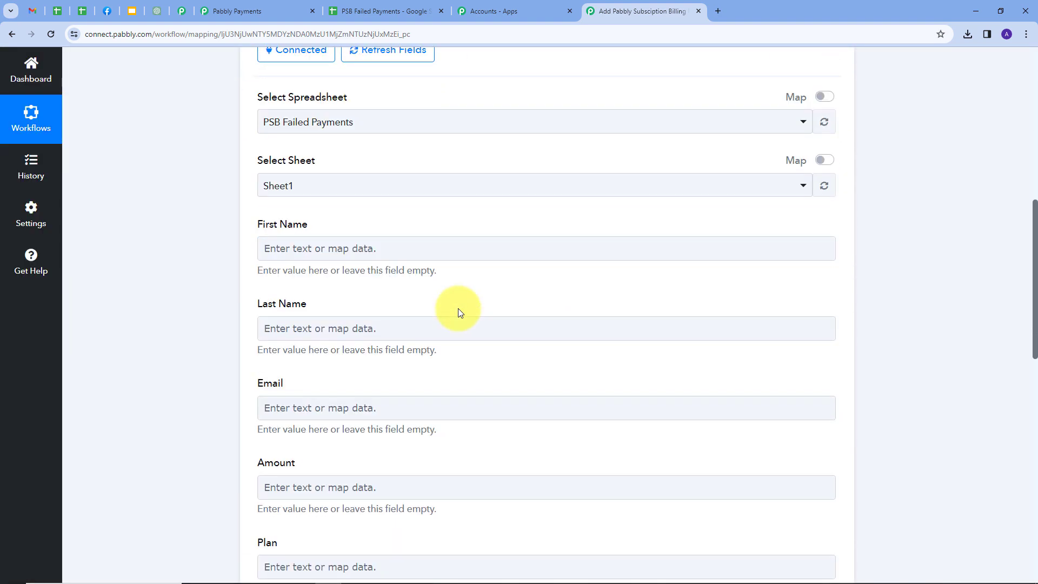
Step: Review the column headers in the PSB Failed Payments sheet
scroll(458, 308, up, 2)
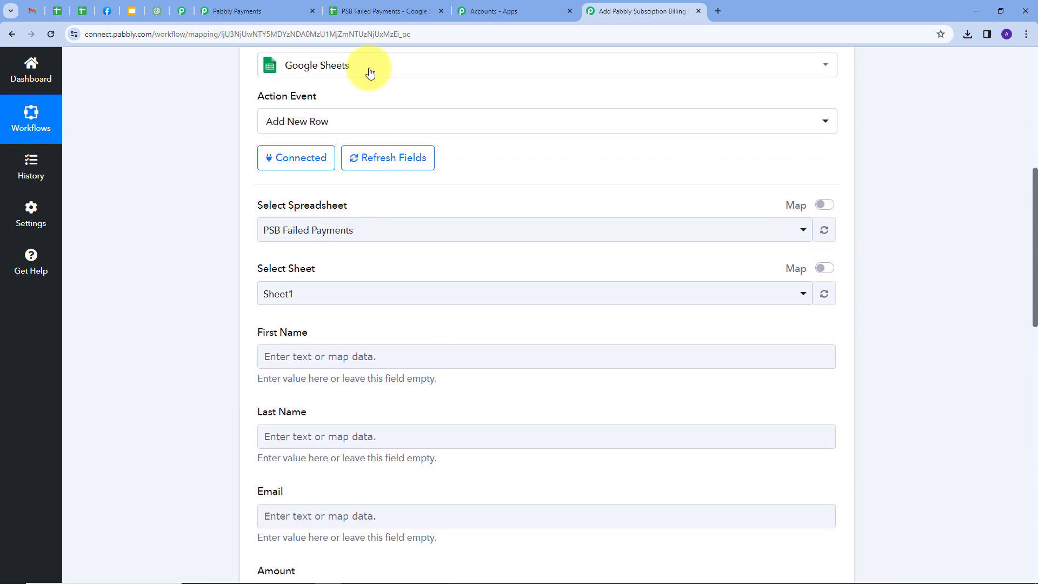
click(392, 9)
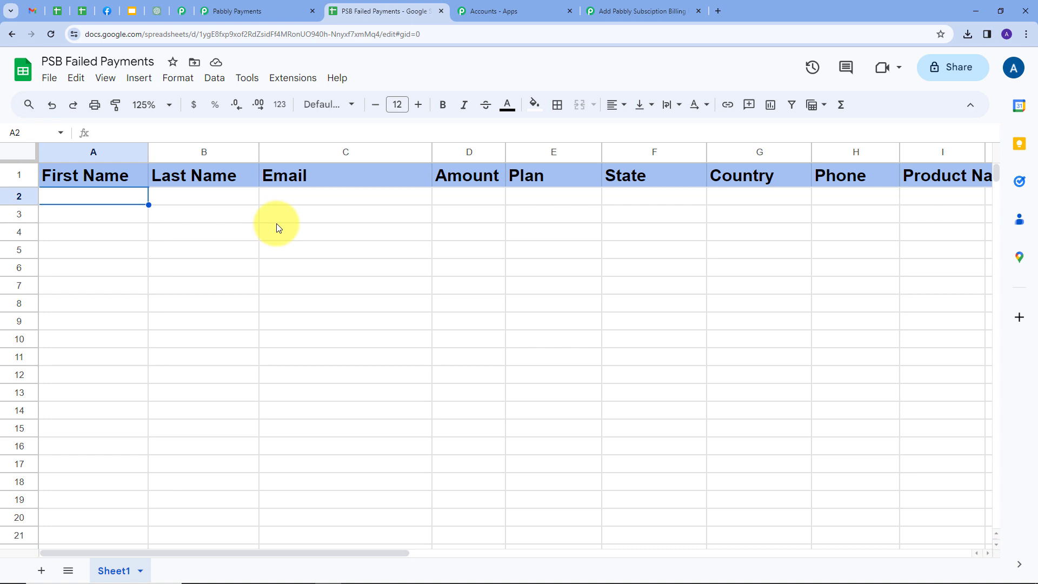
click(619, 15)
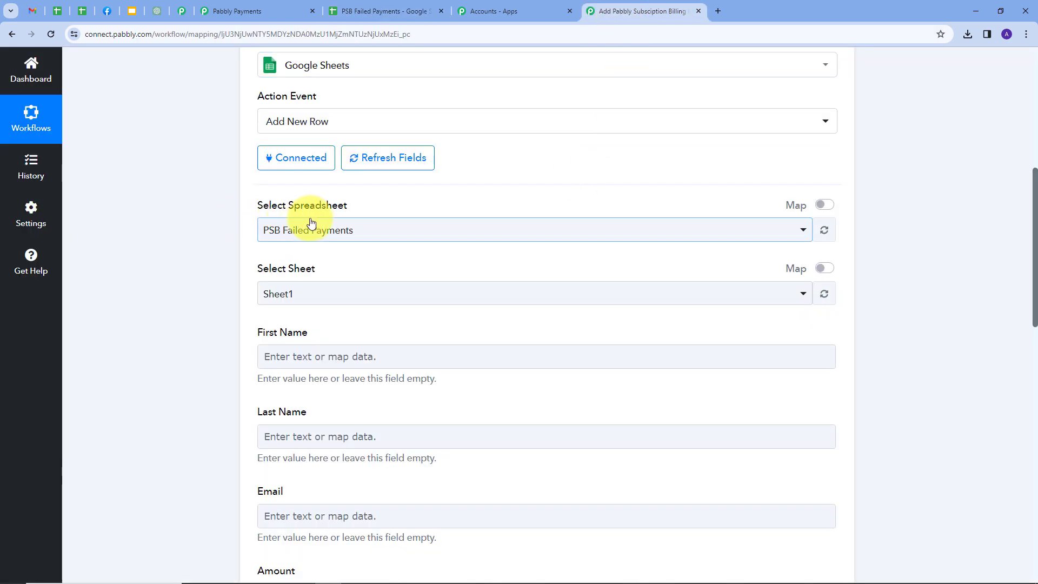
Step: Select the PSB Failed Payments spreadsheet and Sheet1 as the row's target
click(443, 230)
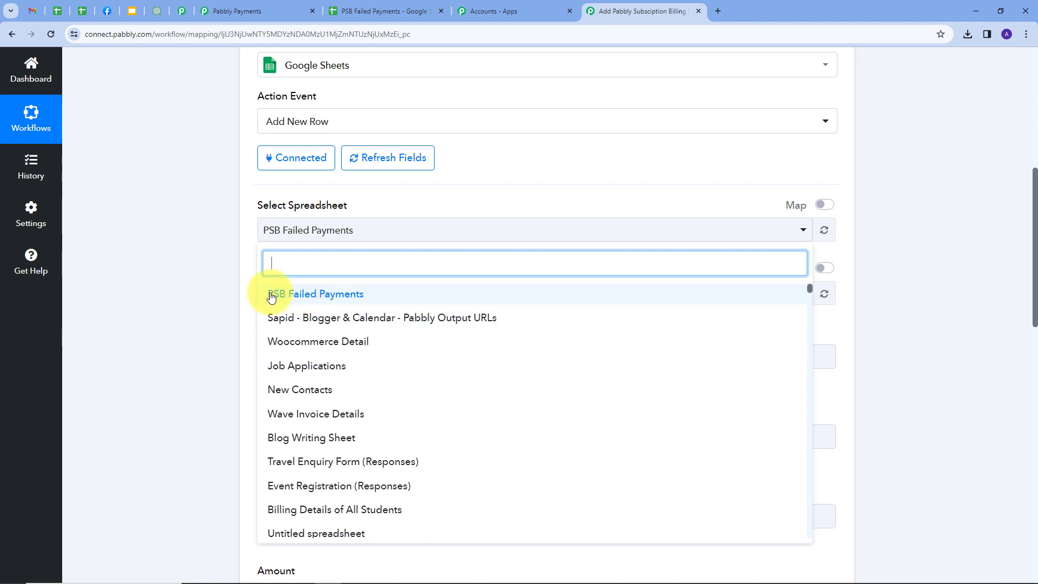
click(312, 299)
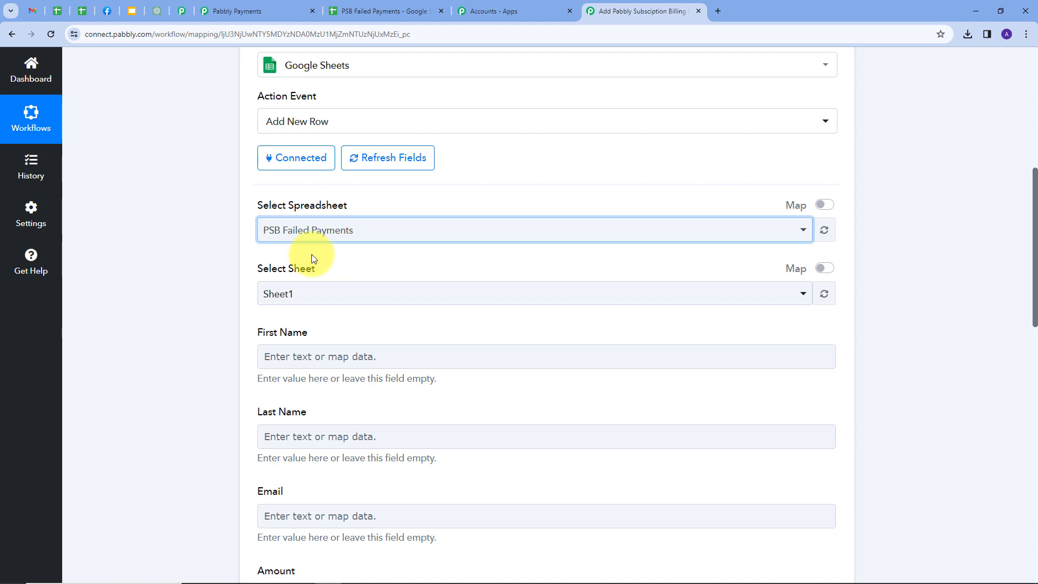
scroll(283, 254, down, 1)
click(335, 241)
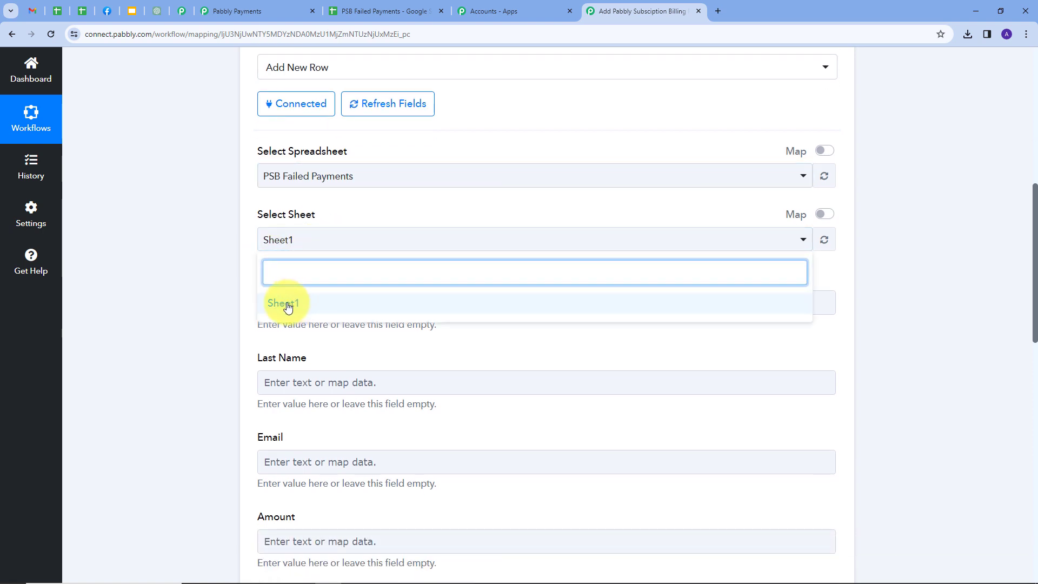
click(287, 301)
scroll(352, 216, down, 2)
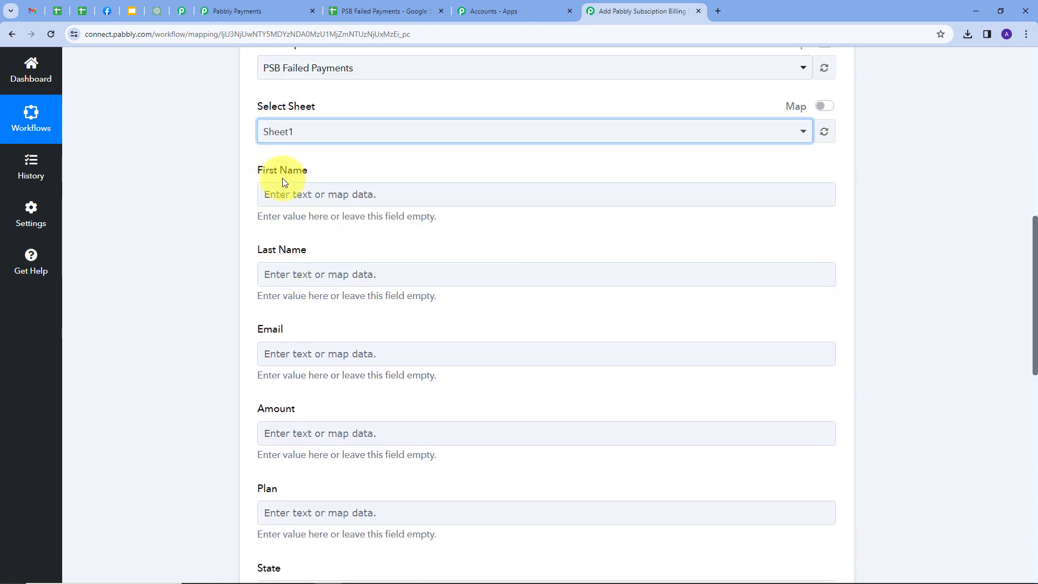
scroll(398, 408, down, 2)
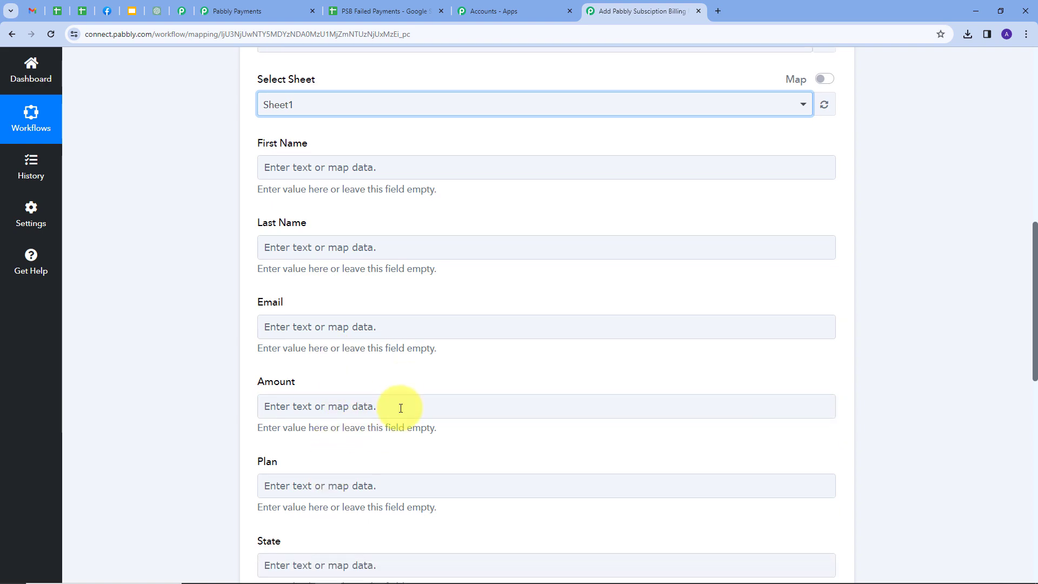
scroll(398, 406, down, 3)
click(399, 407)
scroll(399, 406, down, 3)
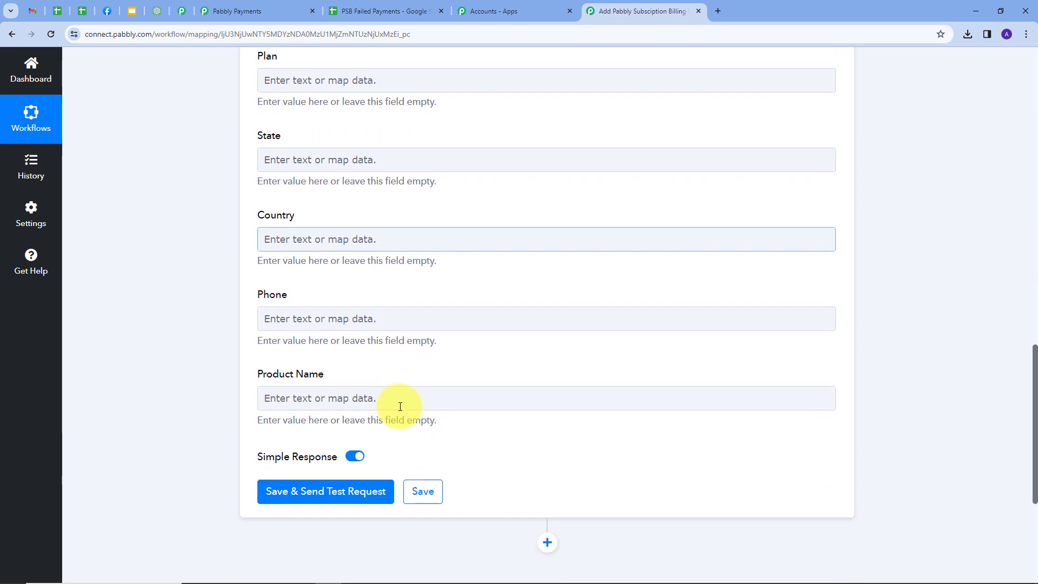
scroll(400, 406, up, 4)
scroll(400, 406, up, 5)
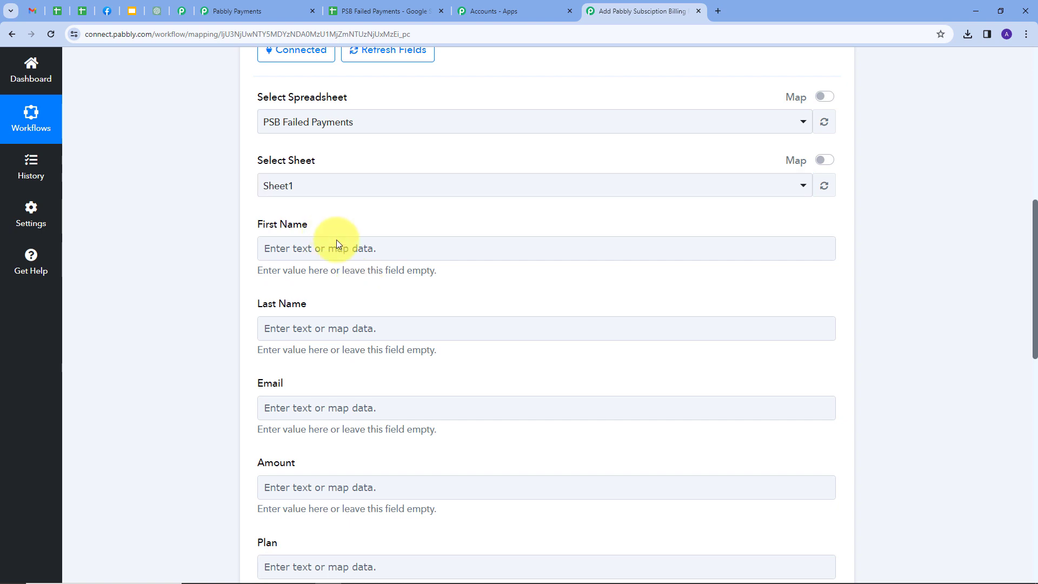
Step: Map the subscription customer's first and last name into First Name and Last Name
click(381, 246)
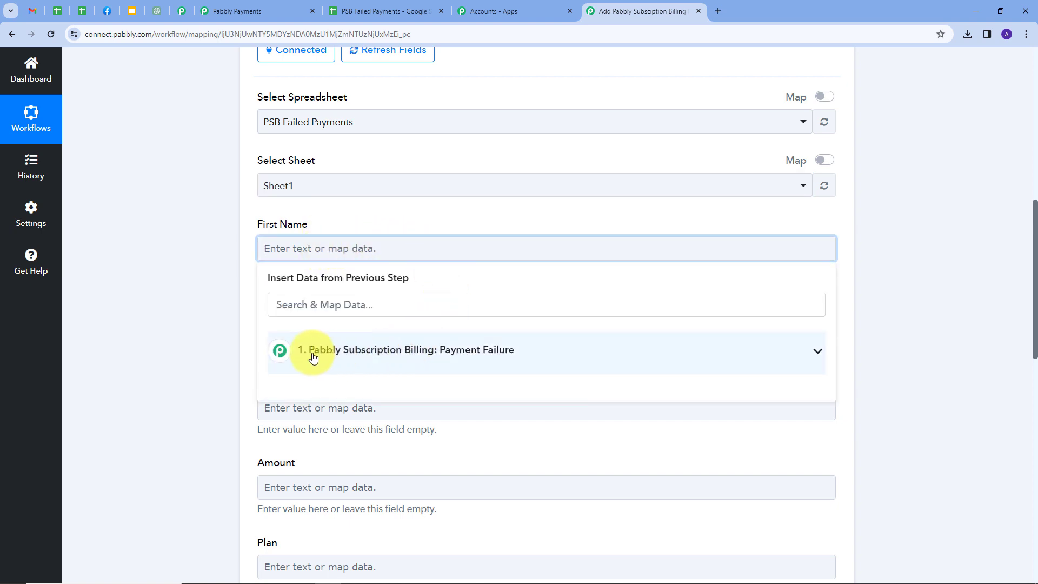
click(478, 350)
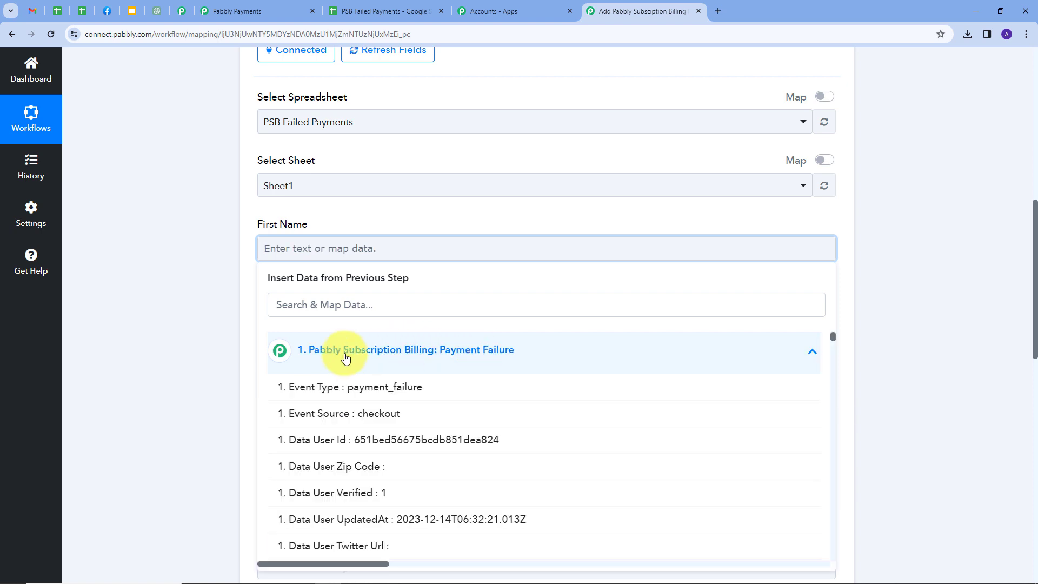
click(325, 305)
text(Fir)
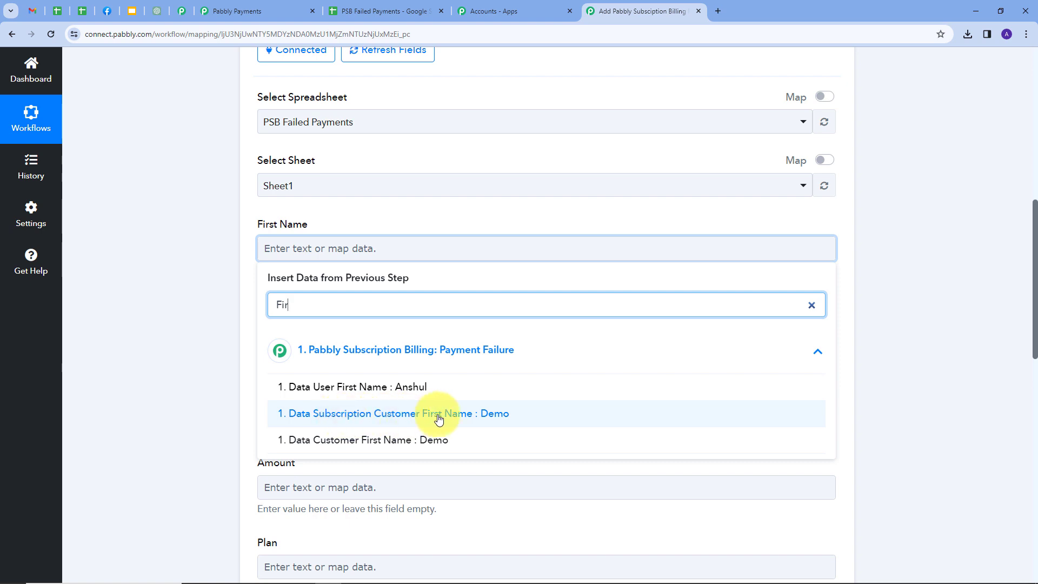
click(416, 419)
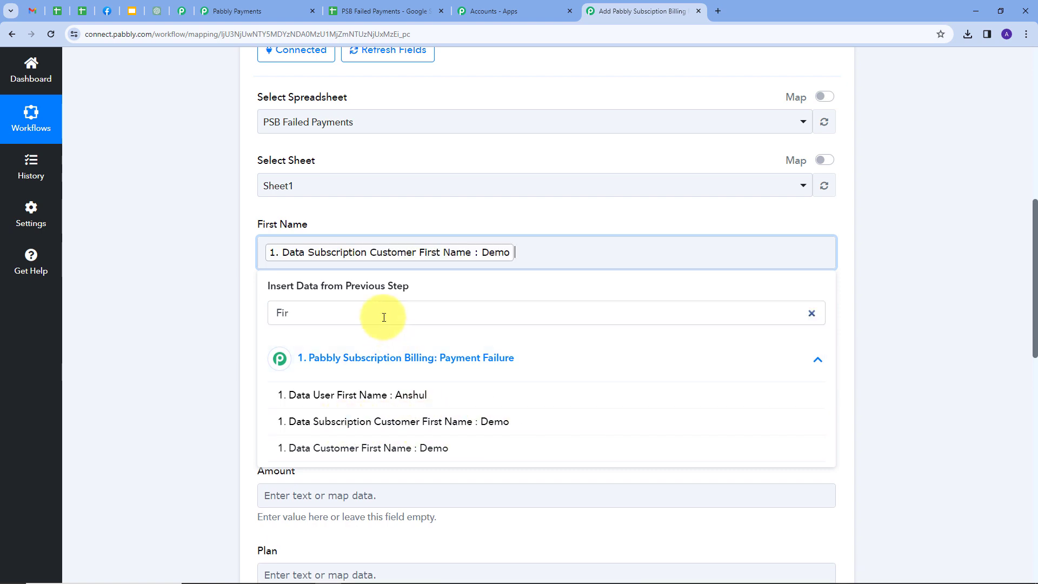
click(456, 224)
scroll(432, 243, down, 1)
click(323, 281)
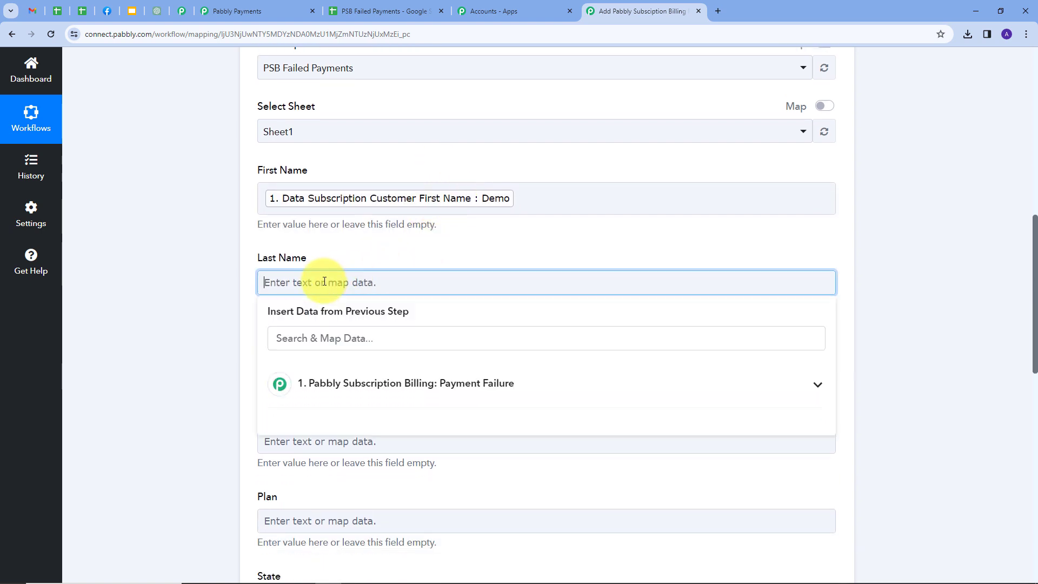
click(348, 386)
click(357, 340)
text(last)
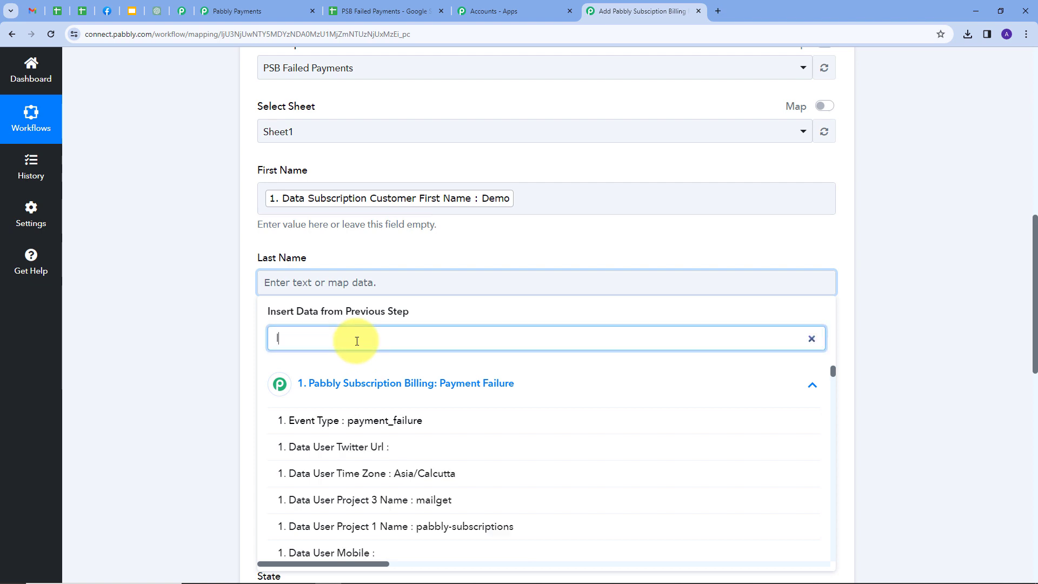
click(379, 481)
click(409, 245)
scroll(409, 246, down, 1)
Step: Map the subscription email and amount into the Email and Amount fields
click(382, 316)
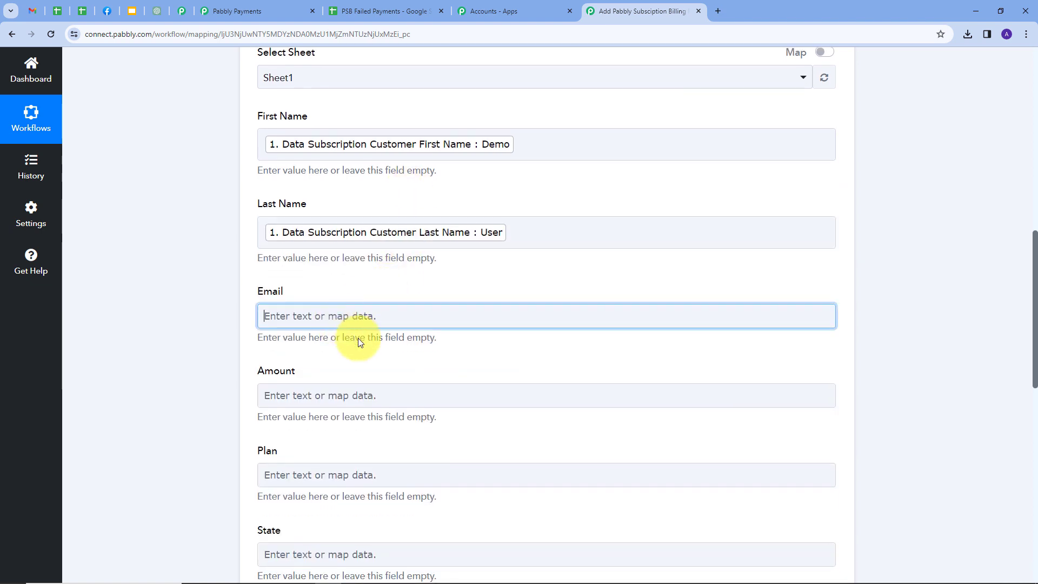
click(382, 414)
click(385, 370)
text(ema)
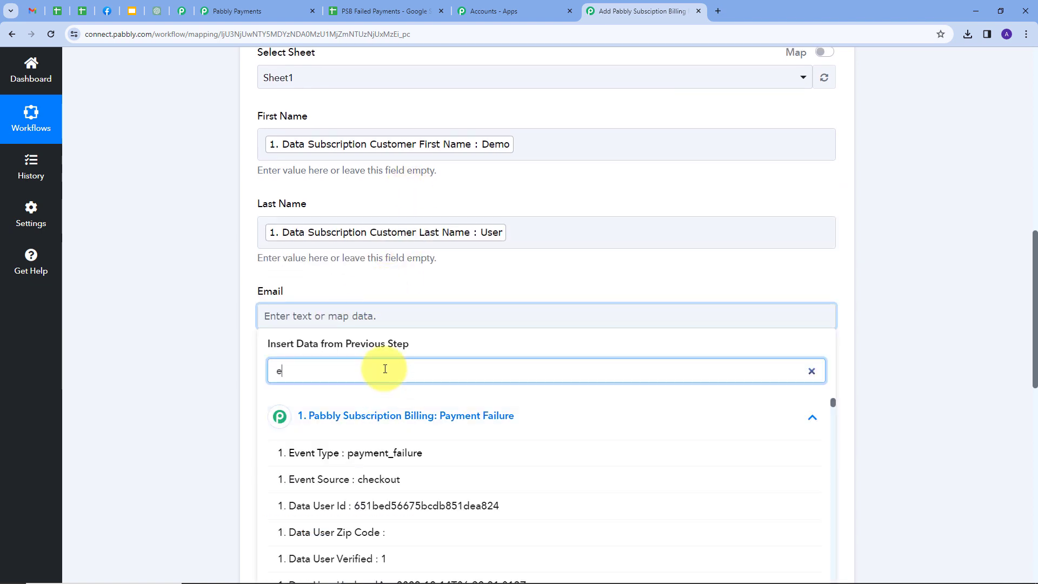
click(378, 422)
scroll(318, 348, down, 1)
click(319, 347)
click(359, 443)
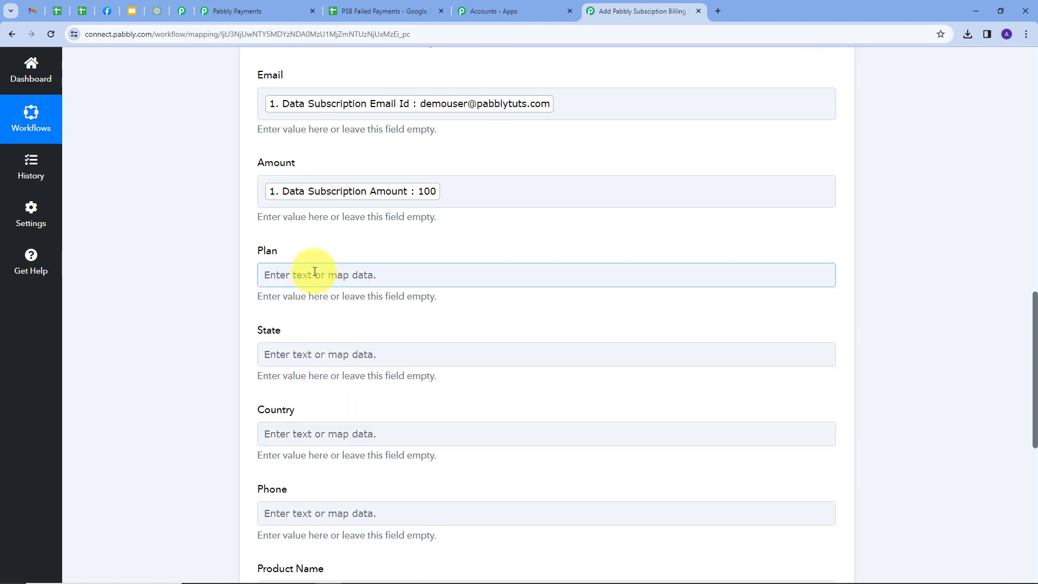
click(312, 272)
Step: Map the subscription plan into Plan and the billing address state into State
click(340, 373)
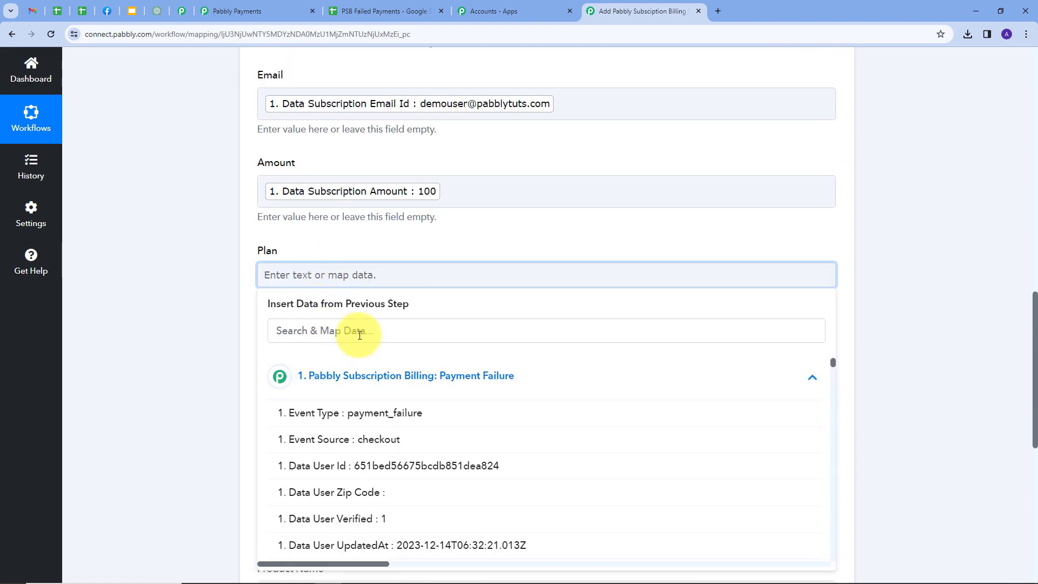
click(360, 333)
text(pla)
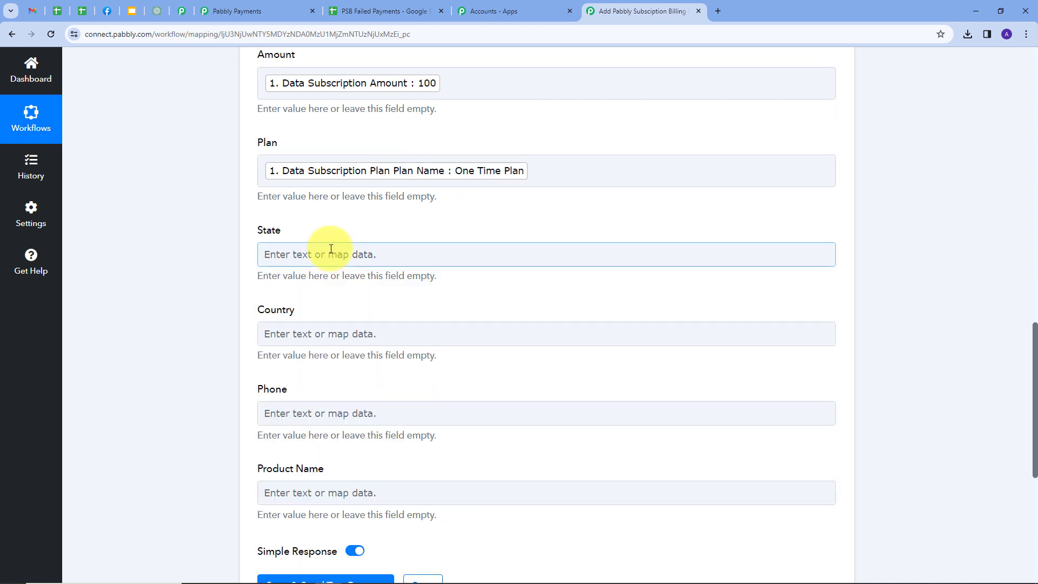
click(331, 251)
click(360, 355)
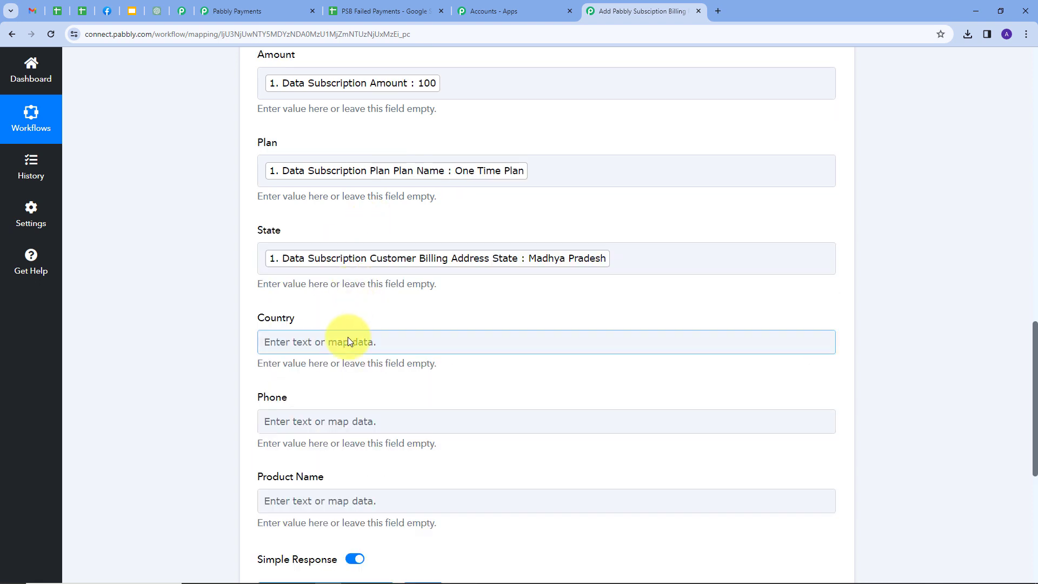
Step: Map billing country, customer phone and product name into Country, Phone and Product Name
click(347, 341)
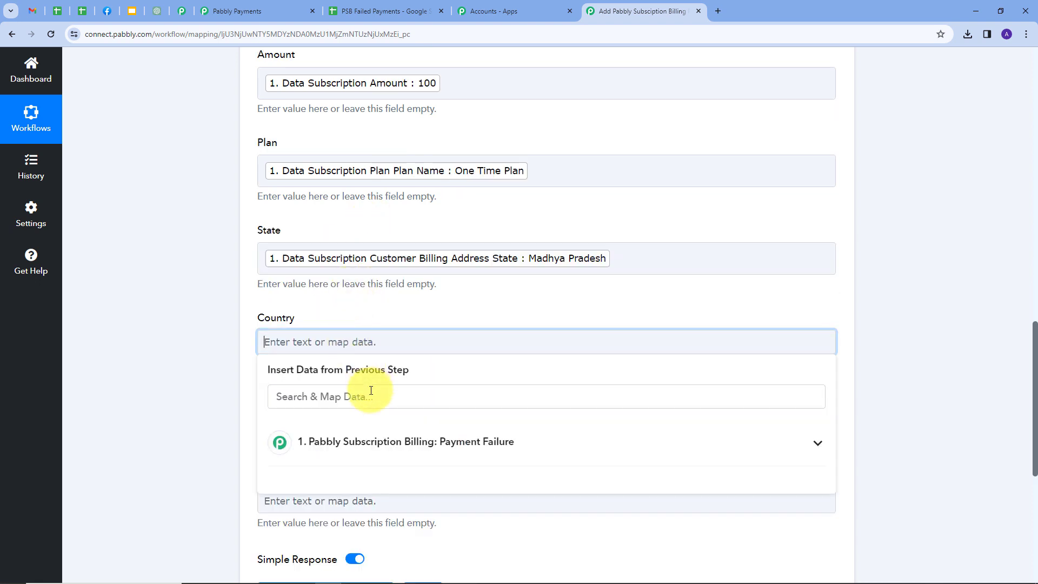
click(379, 441)
click(378, 398)
click(336, 322)
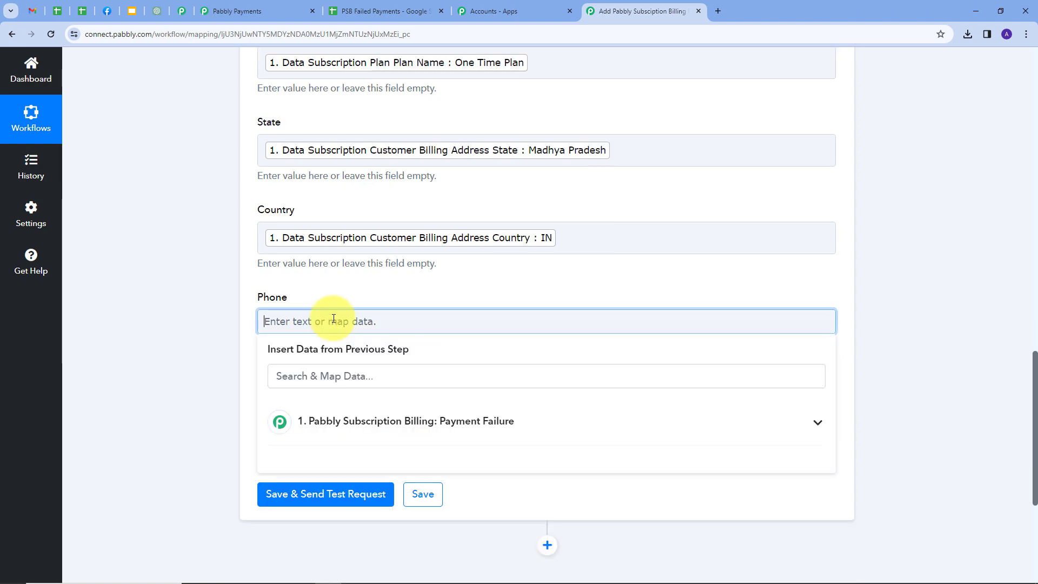
click(354, 427)
click(346, 373)
click(262, 354)
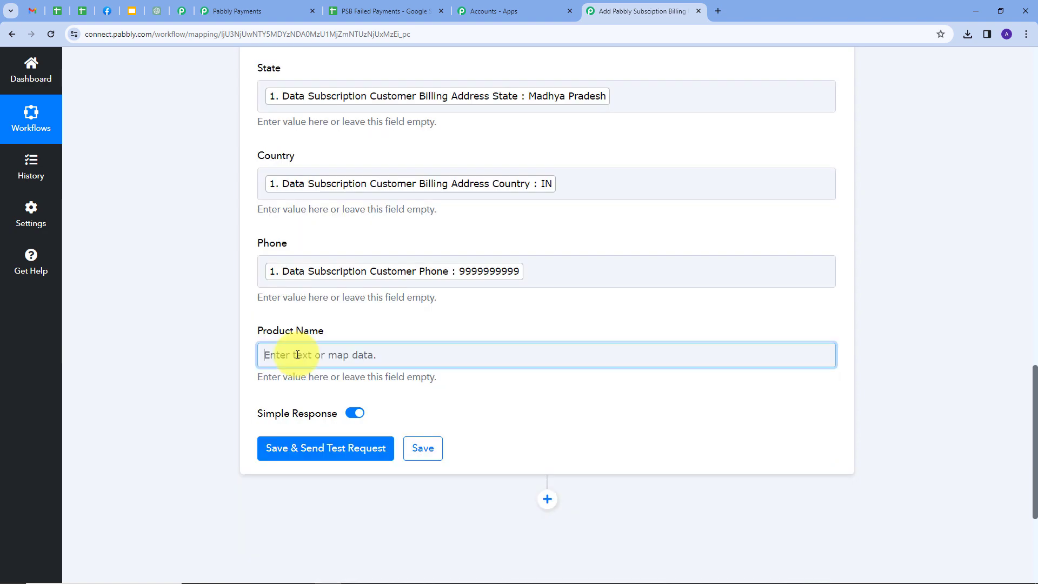
click(344, 455)
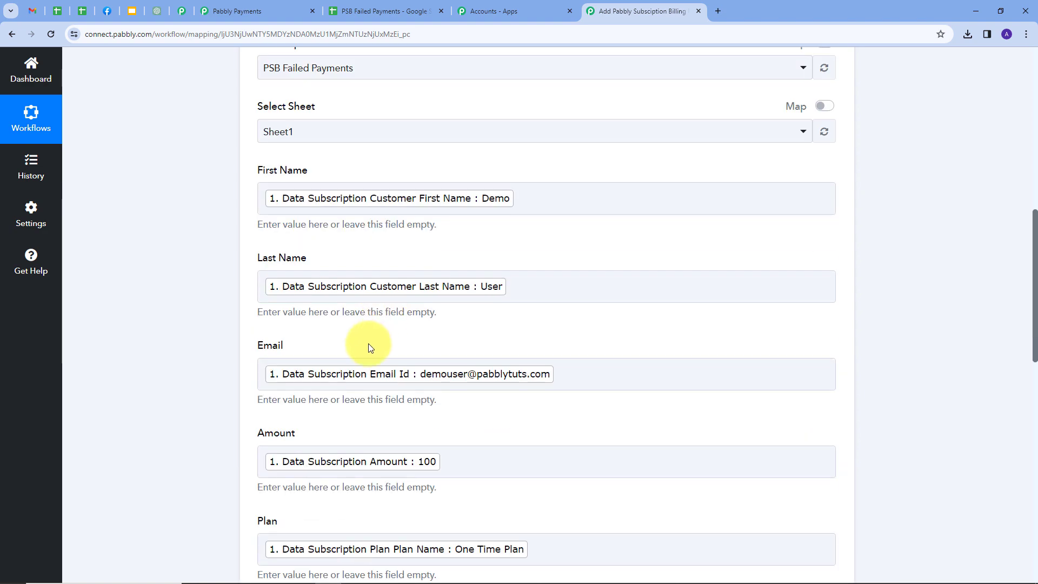
scroll(368, 329, down, 5)
scroll(369, 332, down, 5)
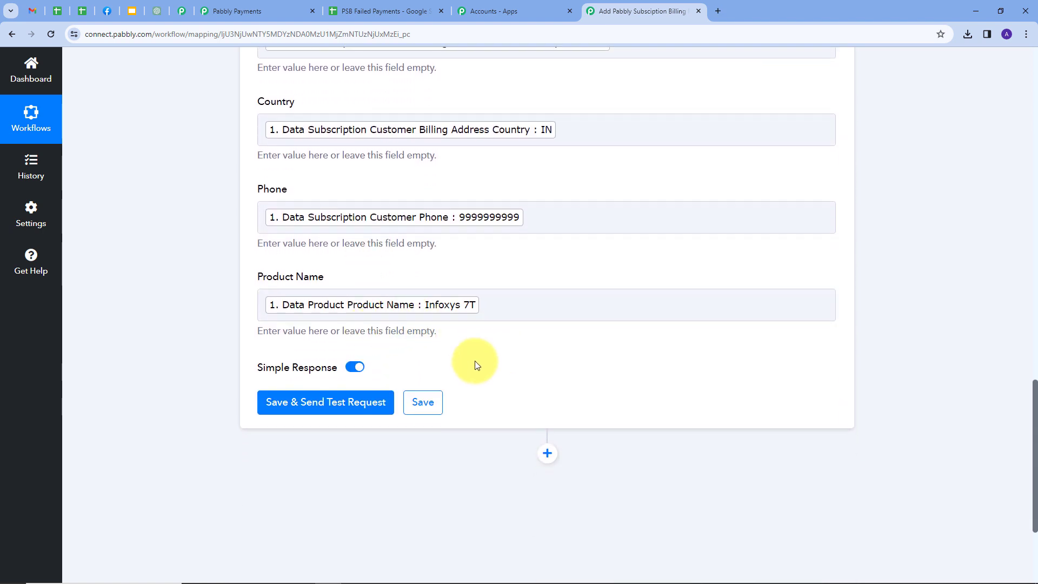
Step: Save and send the test row, then view it in the PSB Failed Payments spreadsheet
click(330, 405)
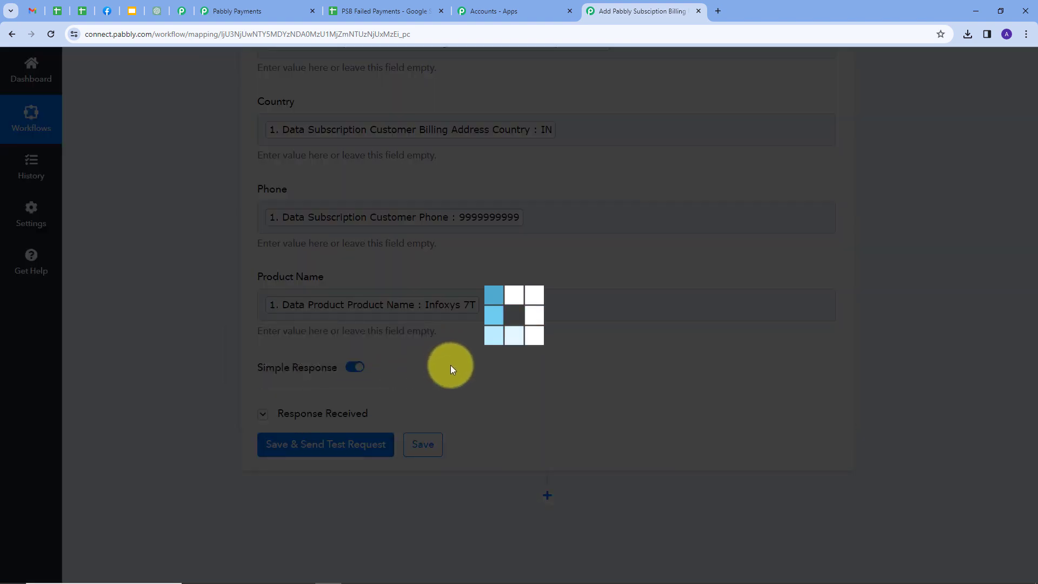
scroll(702, 323, down, 3)
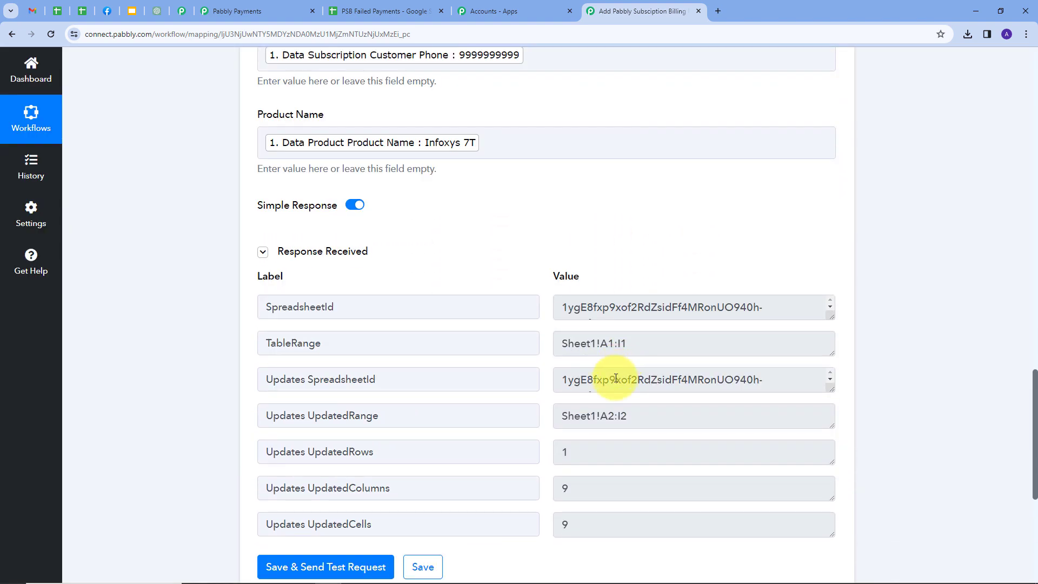
scroll(579, 378, down, 1)
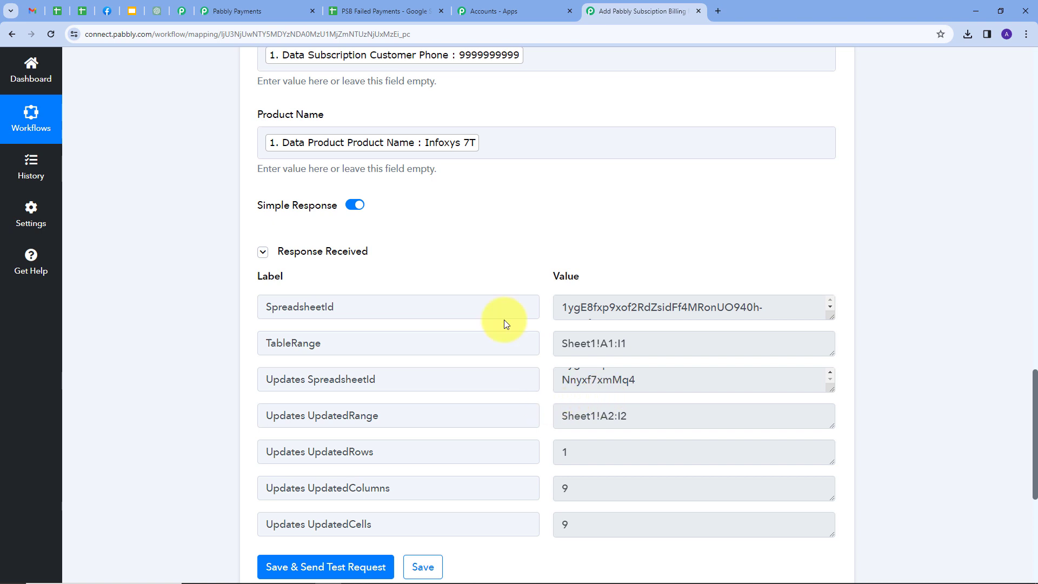
click(359, 12)
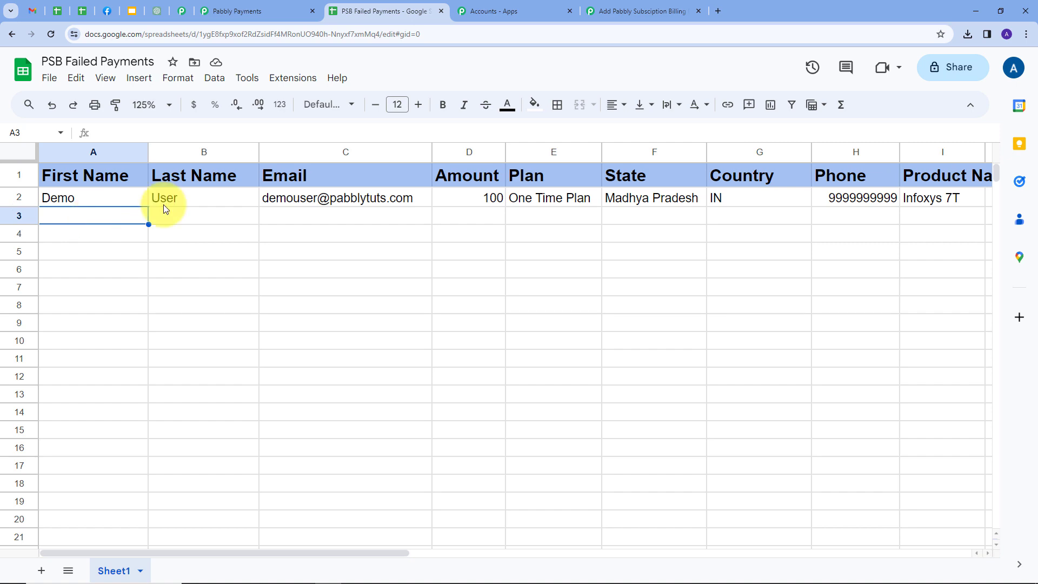
Step: Reload the checkout and enter the test customer's first name, last name and e-mail
click(182, 11)
scroll(324, 208, up, 4)
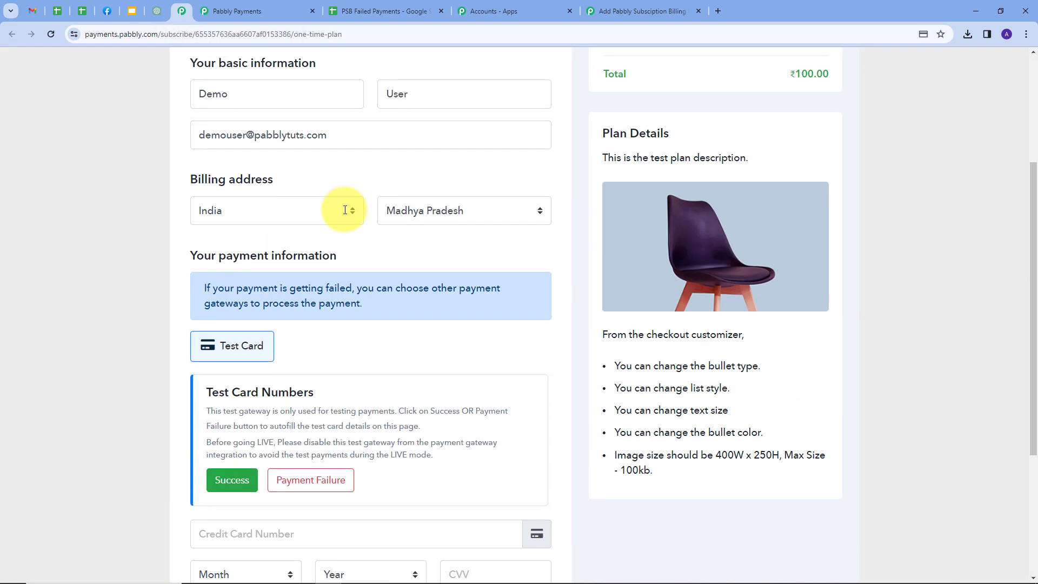
scroll(345, 210, up, 3)
click(45, 34)
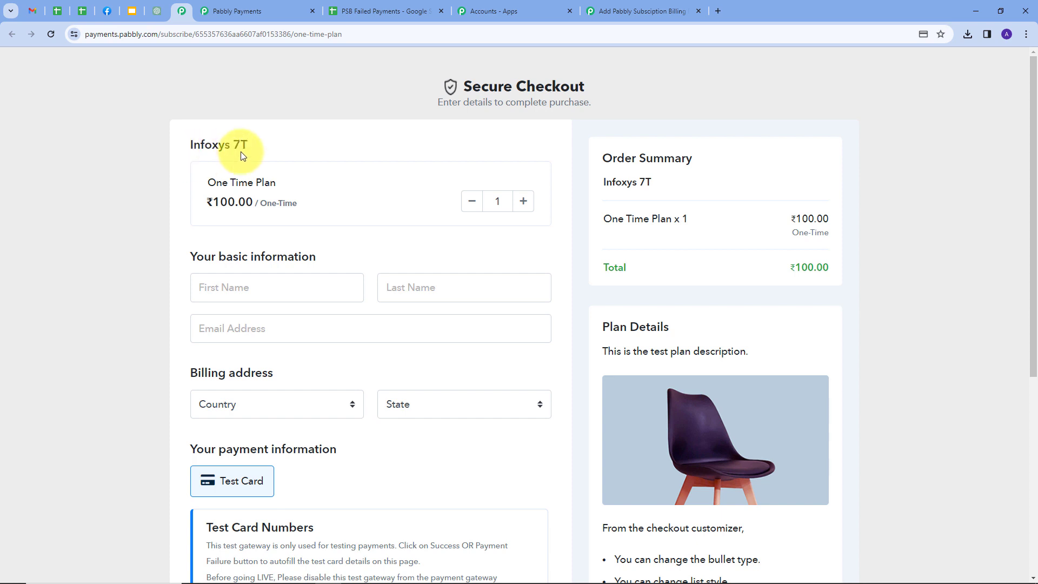
scroll(284, 182, down, 1)
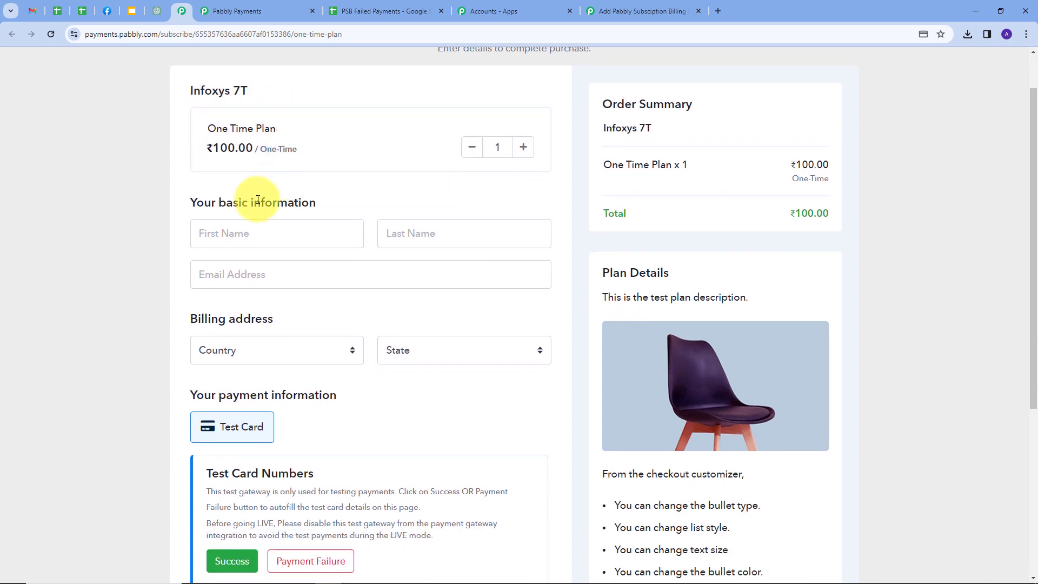
click(238, 234)
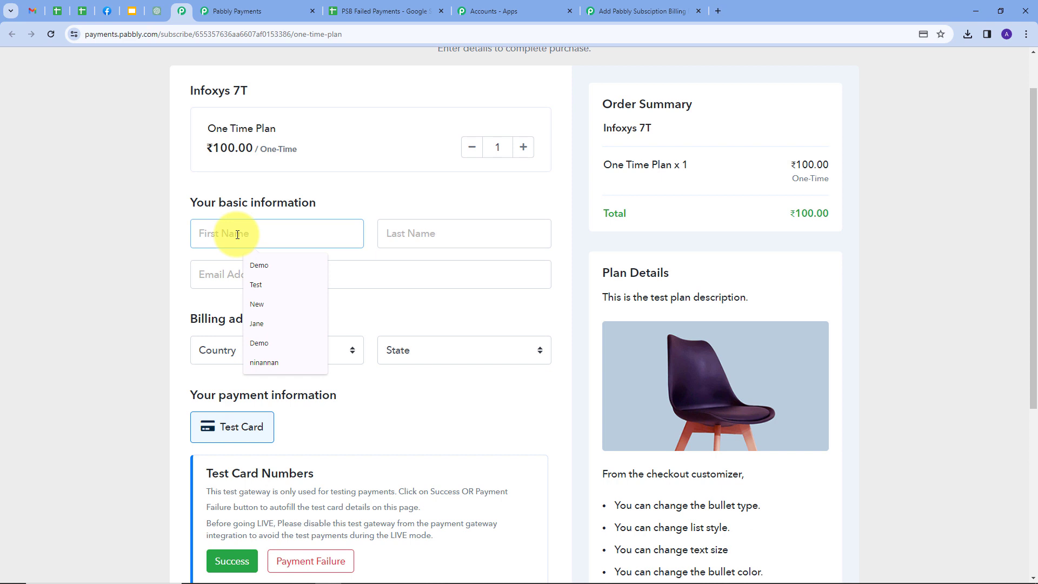
text(Test)
key(Tab)
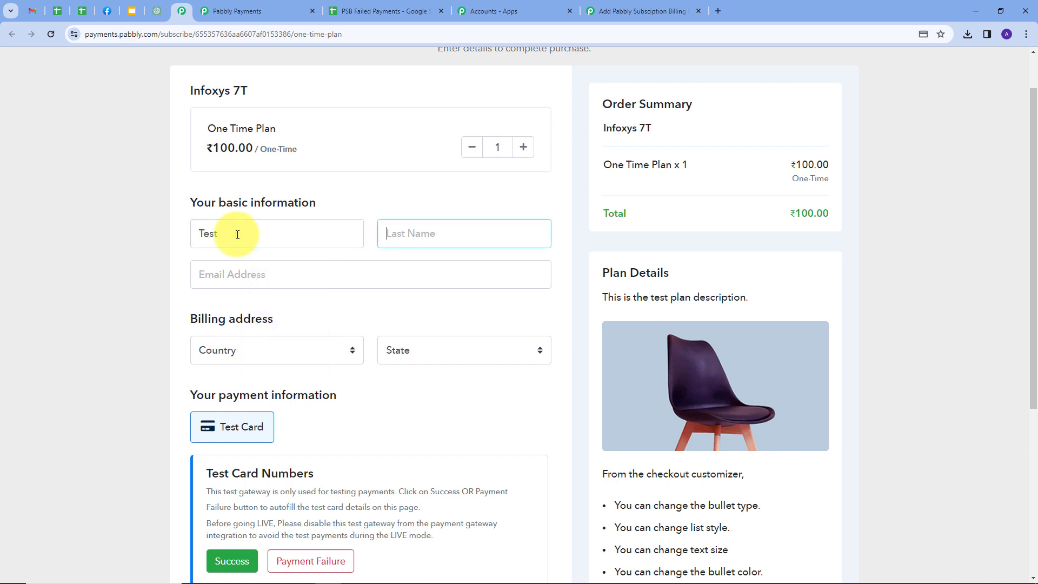
text(User)
key(Tab)
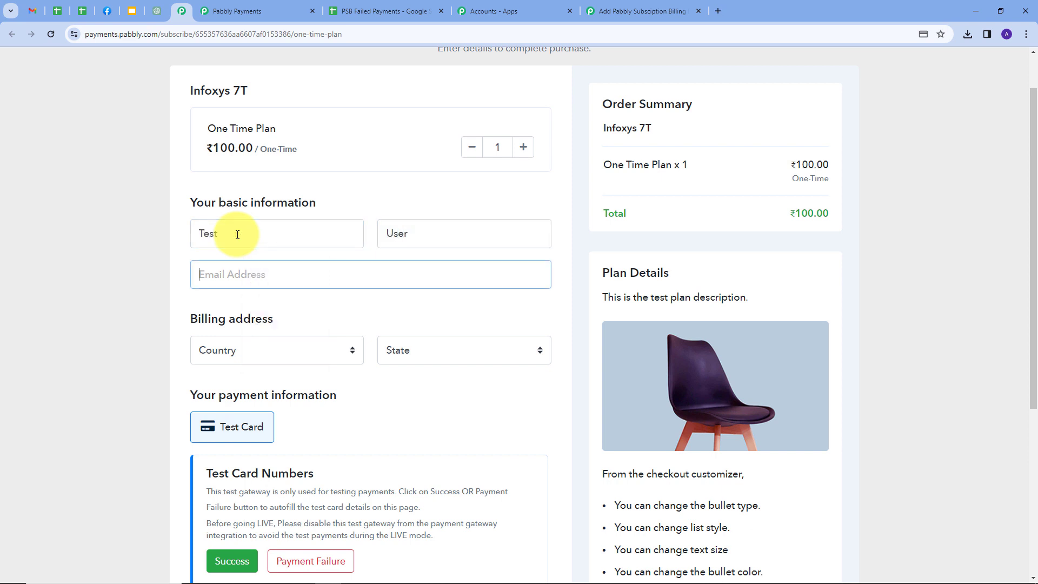
key(Down)
key(Down)
key(Return)
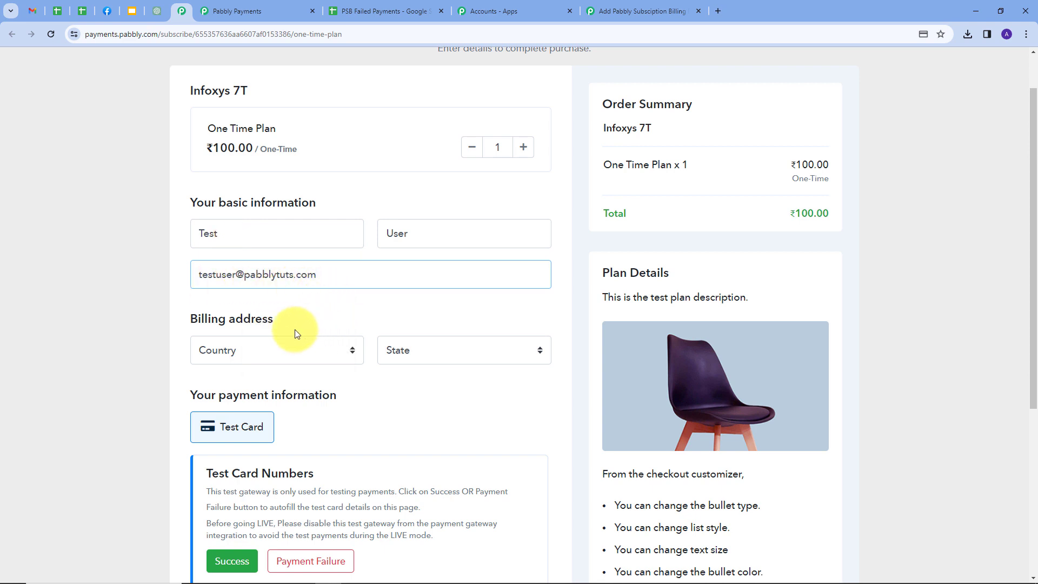
Step: Set the billing country to India and the state to Arunachal Pradesh
scroll(327, 284, down, 1)
click(354, 298)
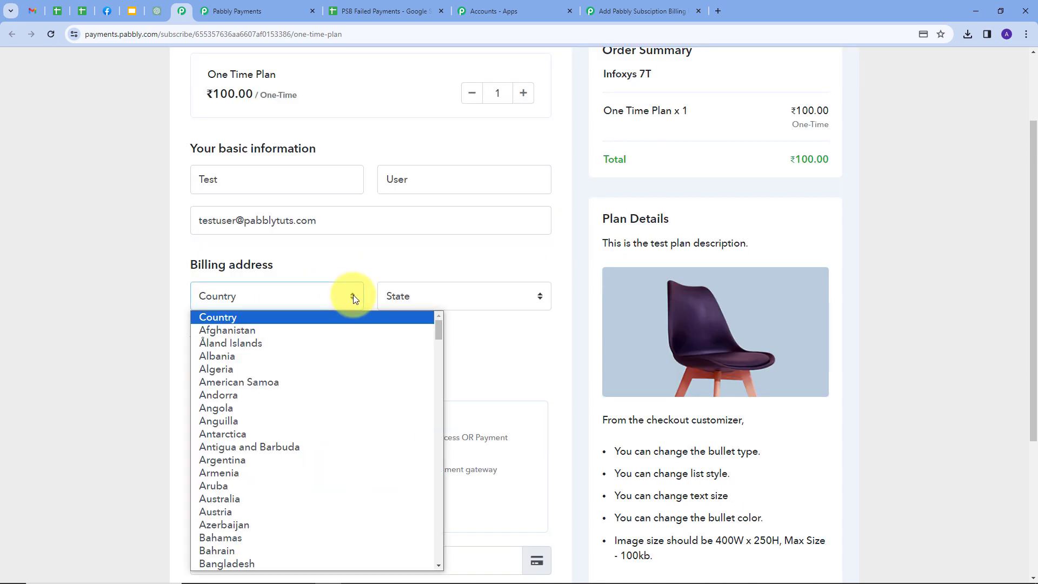
text(india)
key(Return)
click(489, 299)
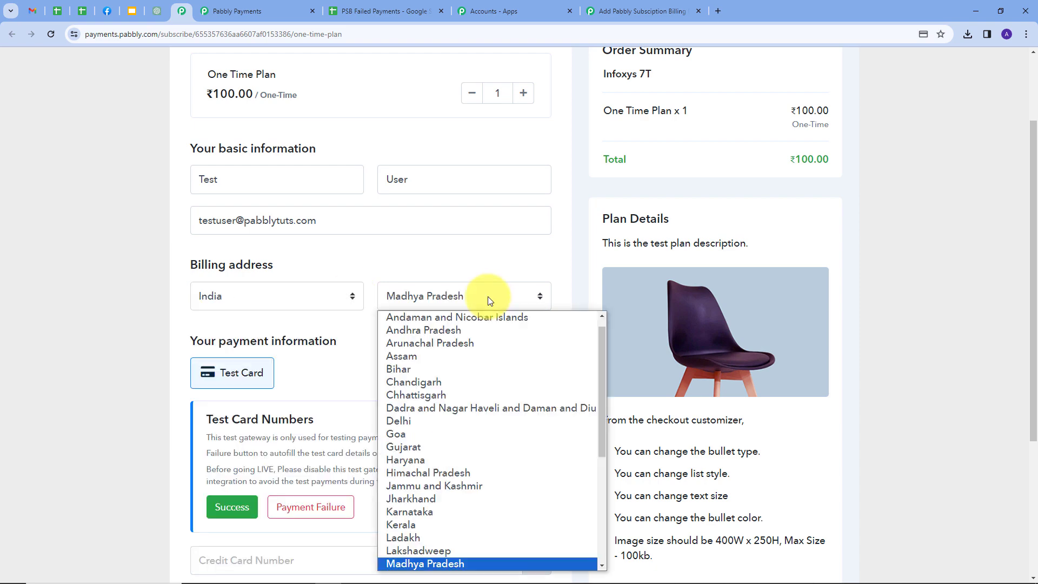
click(446, 342)
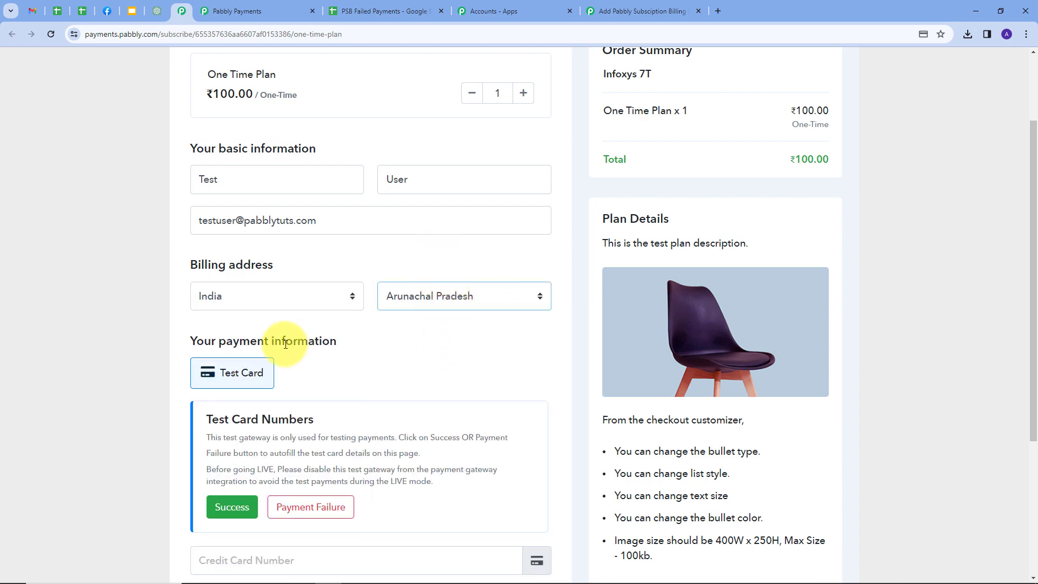
Step: Fill in the failing test card details and complete the order
scroll(285, 344, down, 2)
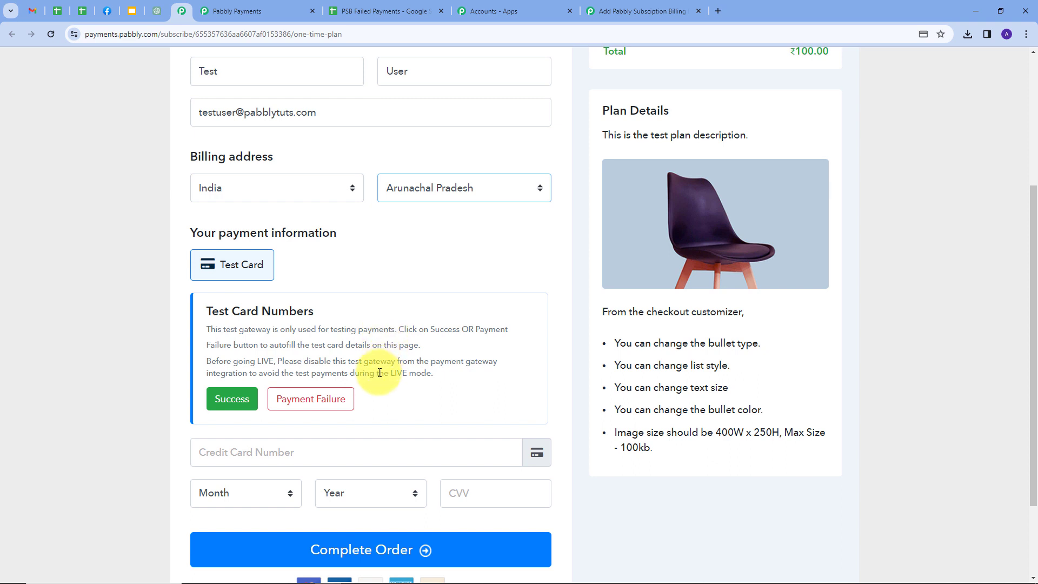
click(305, 404)
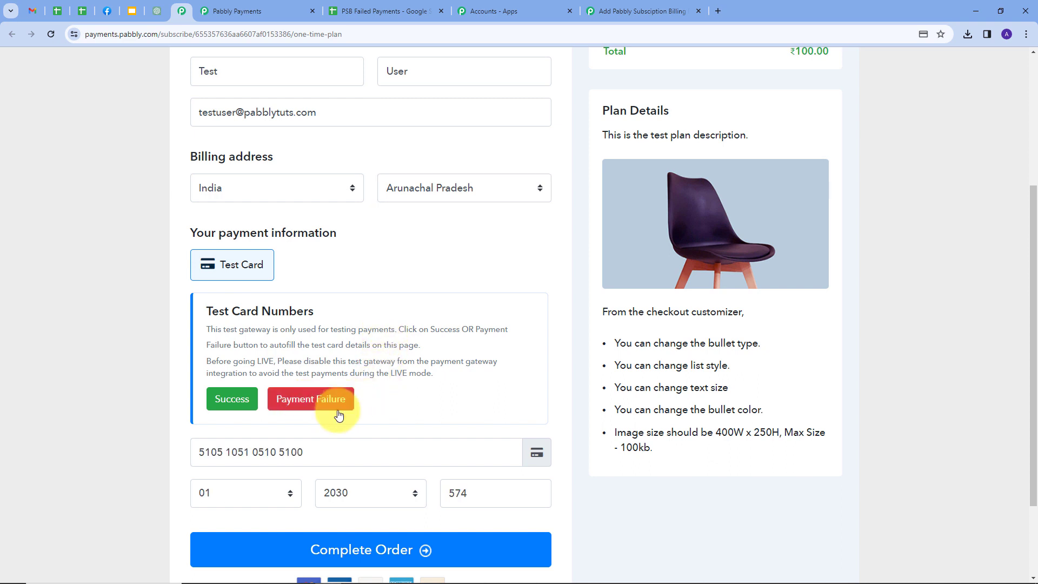
scroll(411, 439, down, 1)
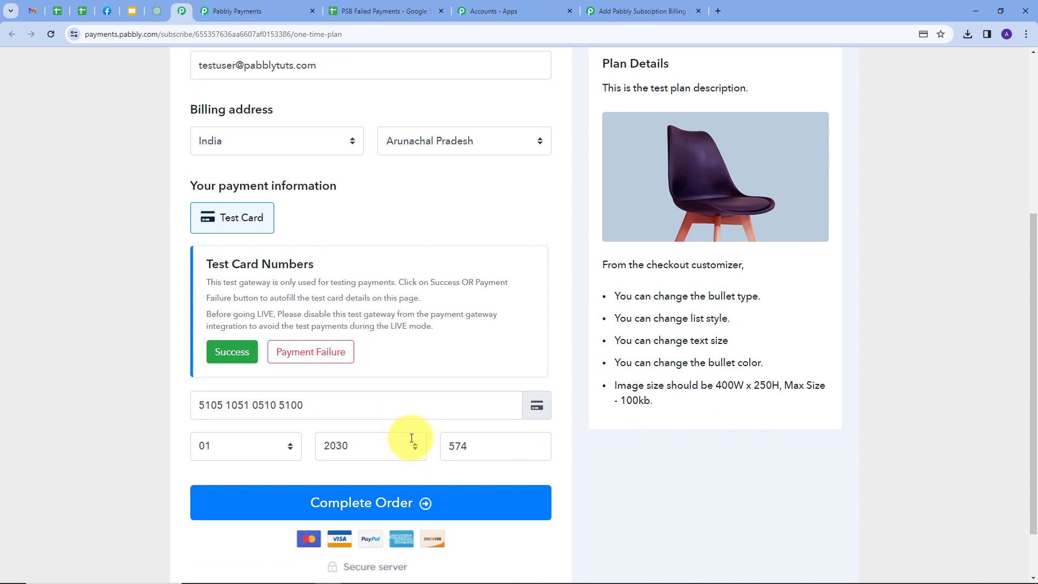
click(348, 490)
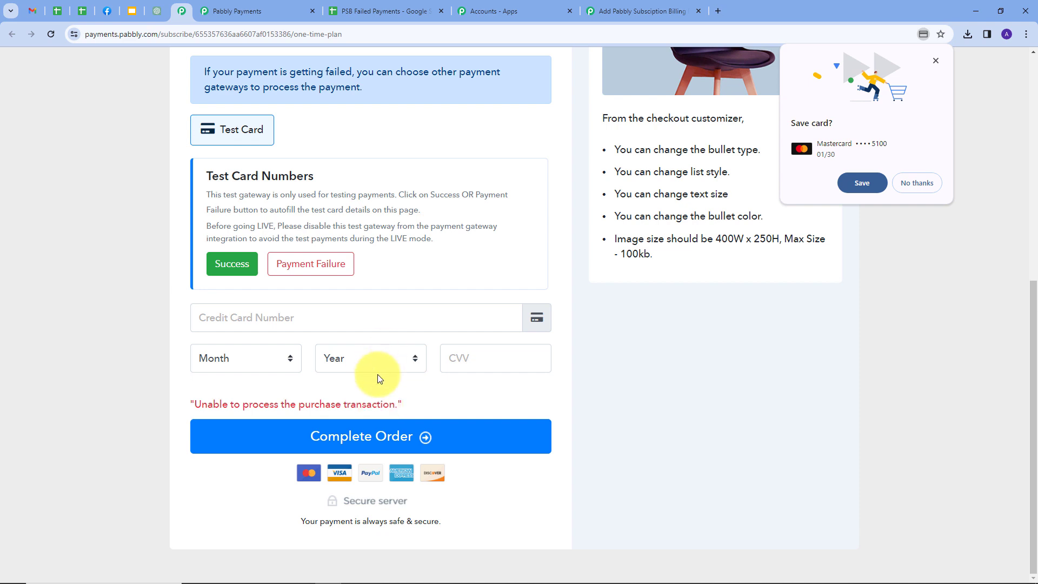
Step: After the purchase fails, switch to the PSB Failed Payments sheet to see row 3
click(371, 13)
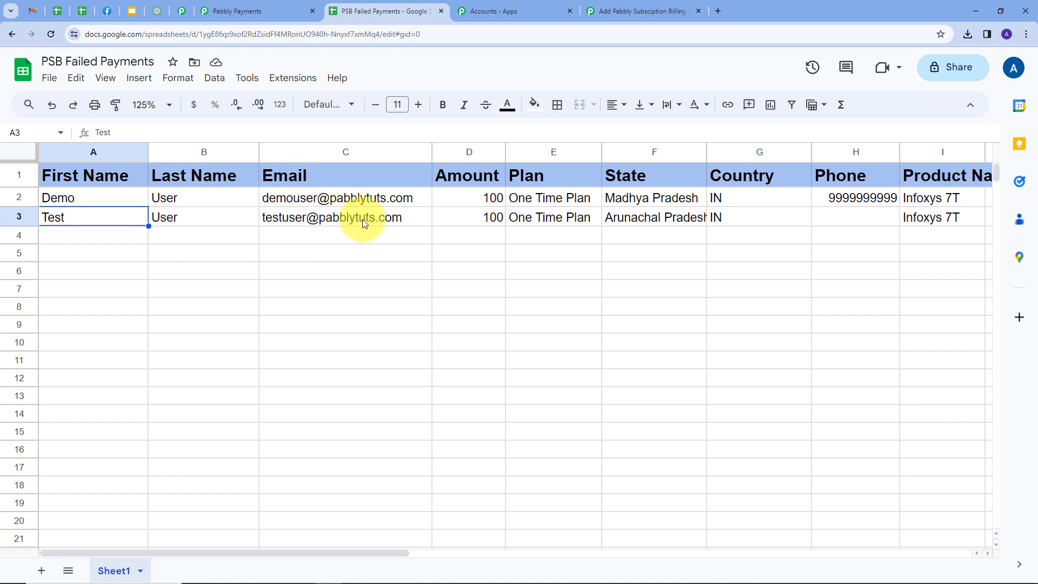
Step: Review the new row 3 in the sheet, then go back to the Pabbly Connect workflow
mouse_move(400, 219)
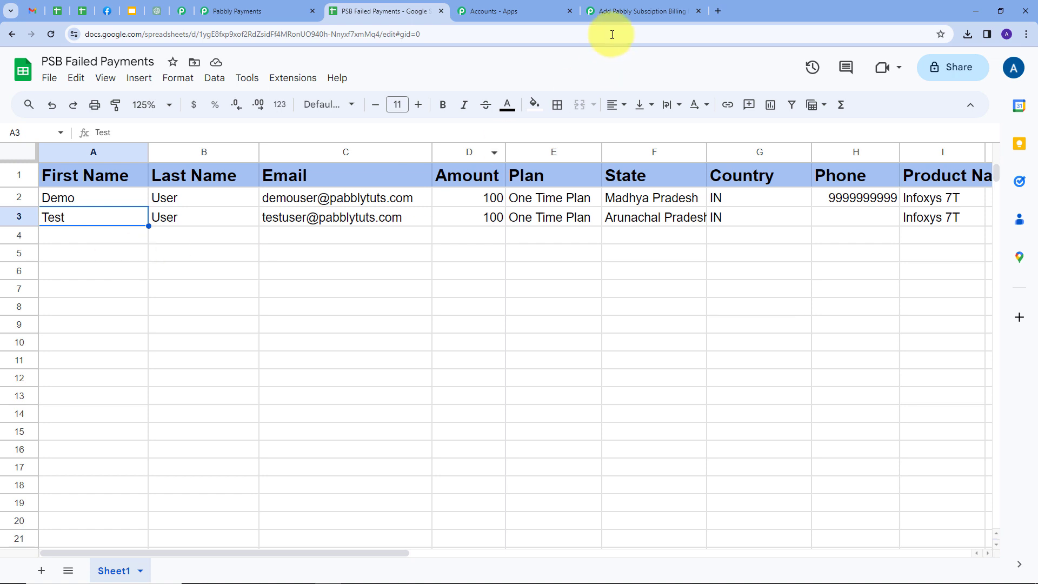
click(622, 11)
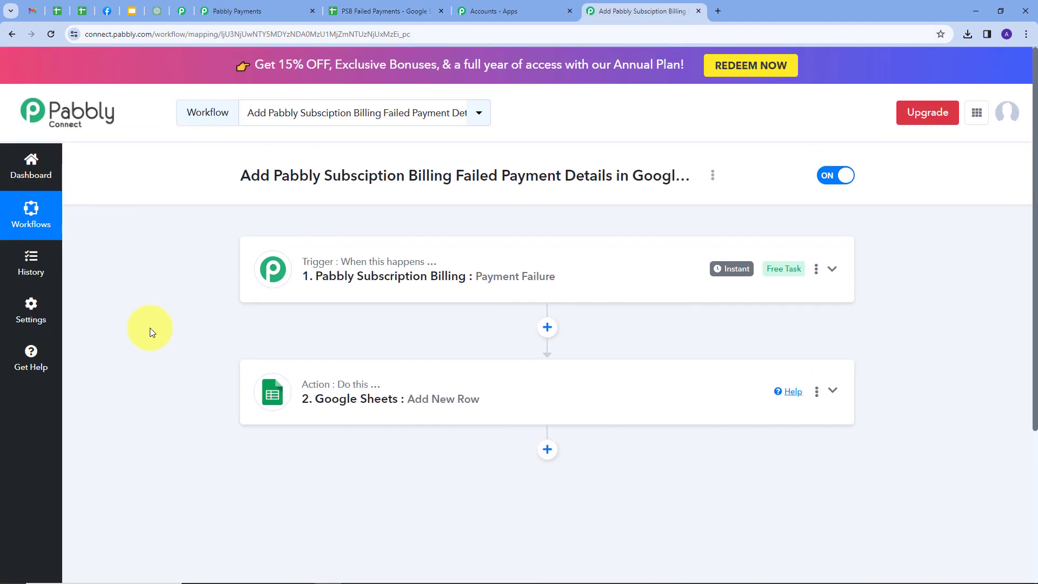